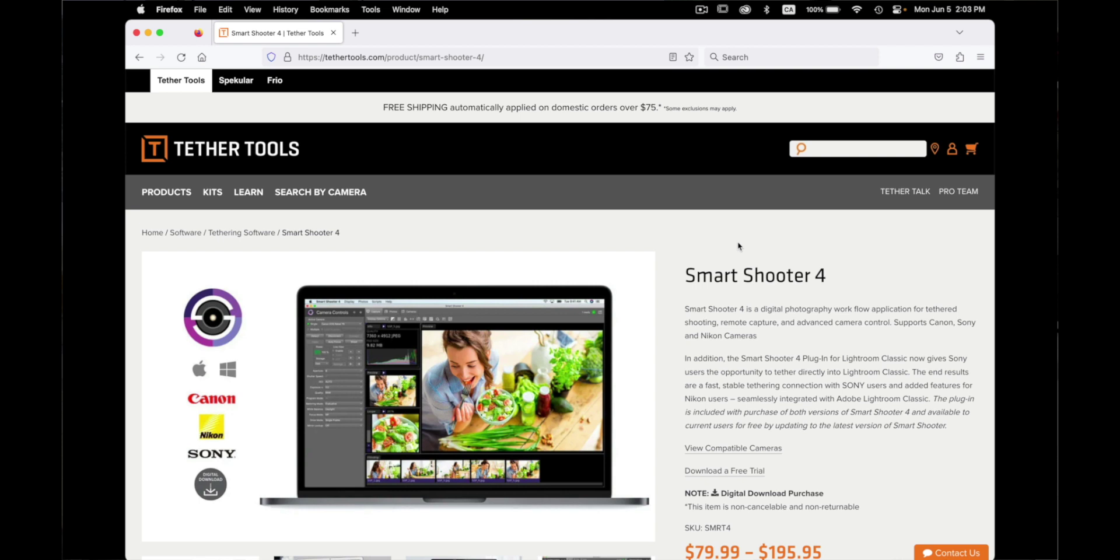
Scroll down the Smart Shooter 4 product page on tethertools.com in Firefox.
{"action": "scroll", "coordinate": [738, 246], "scroll_direction": "down", "scroll_amount": 4}
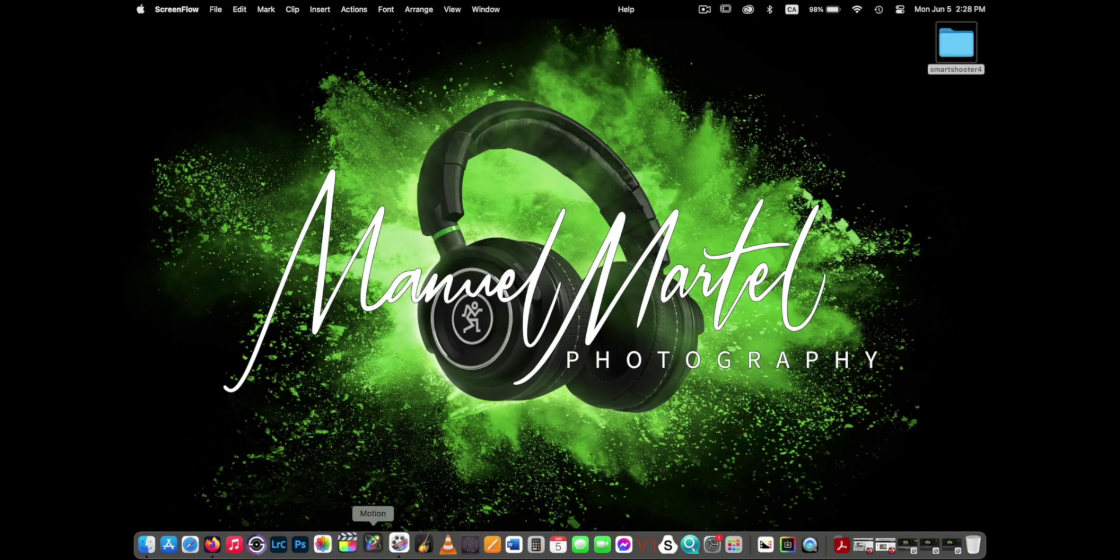
Enlarge the Smart Shooter 4 window, choose ILCE-7M3 as the Active Camera, and re-detect it.
{"action": "left_click", "coordinate": [260, 544]}
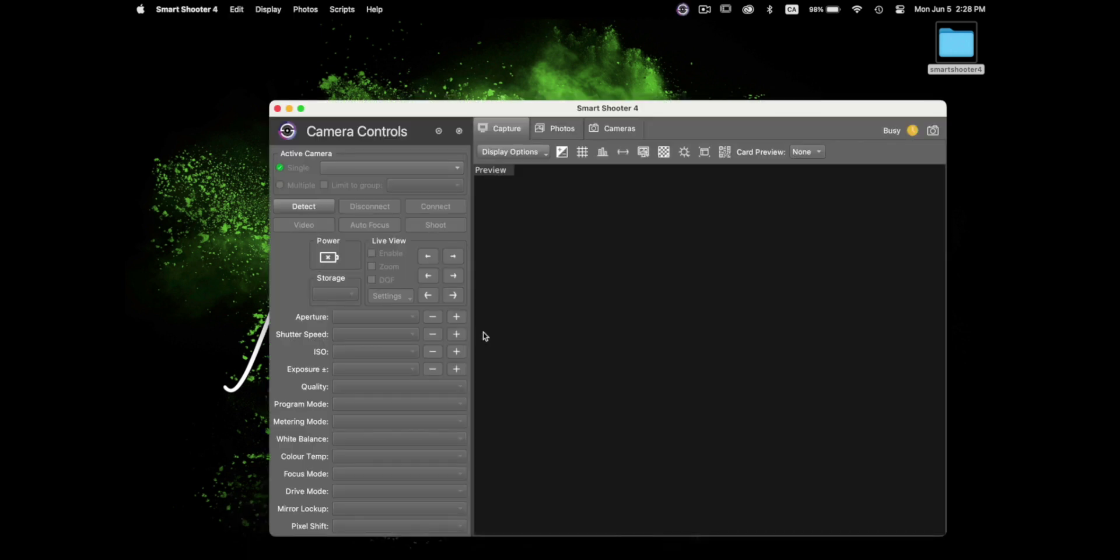
{"action": "double_click", "coordinate": [536, 112]}
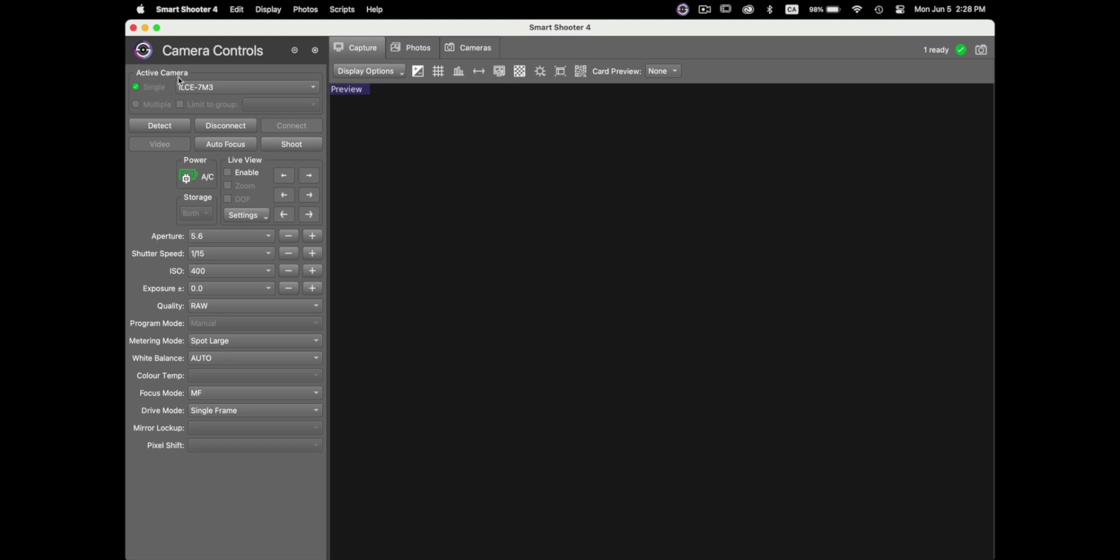
{"action": "left_click", "coordinate": [315, 88]}
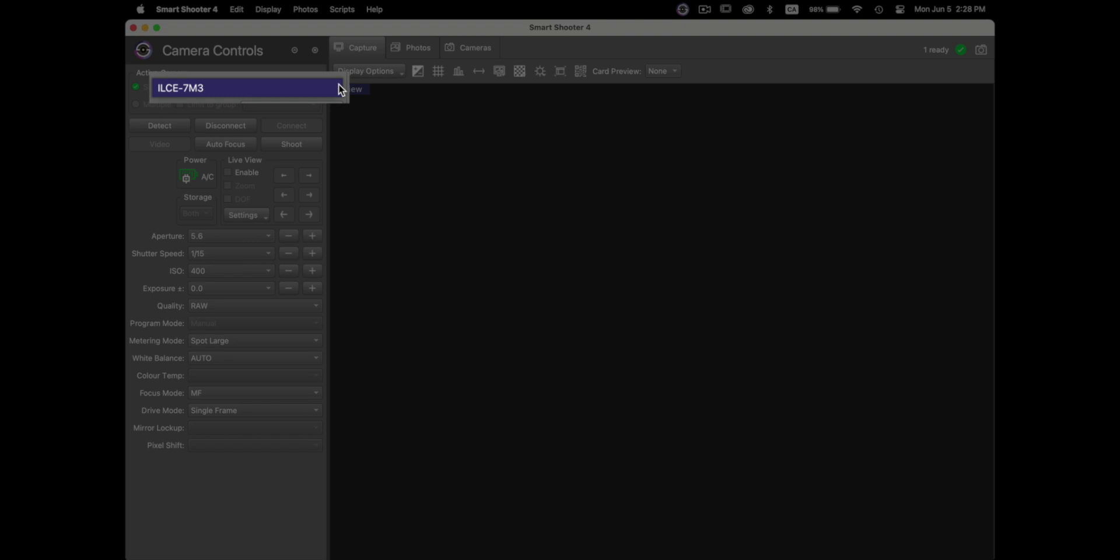
{"action": "left_click", "coordinate": [338, 87]}
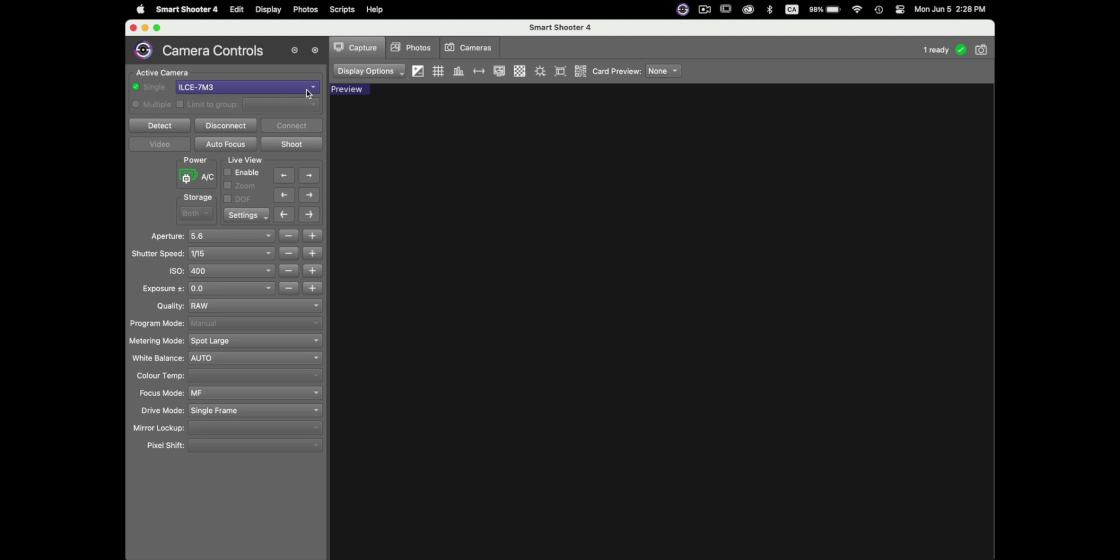
{"action": "left_click", "coordinate": [174, 126]}
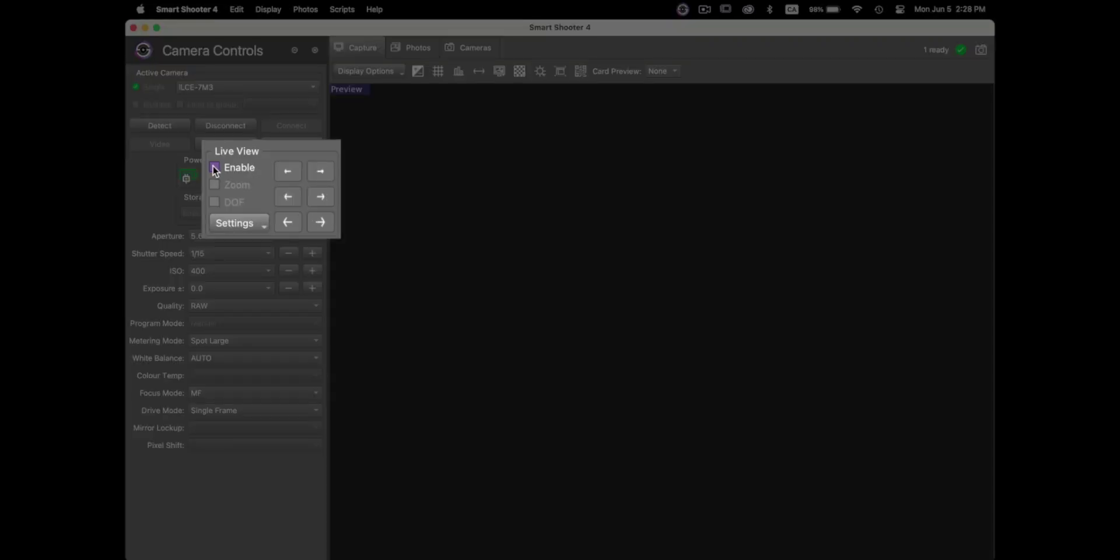
Enable Live View to stream the candy bowls, testing aperture values and ending at f/5.6.
{"action": "left_click", "coordinate": [214, 168]}
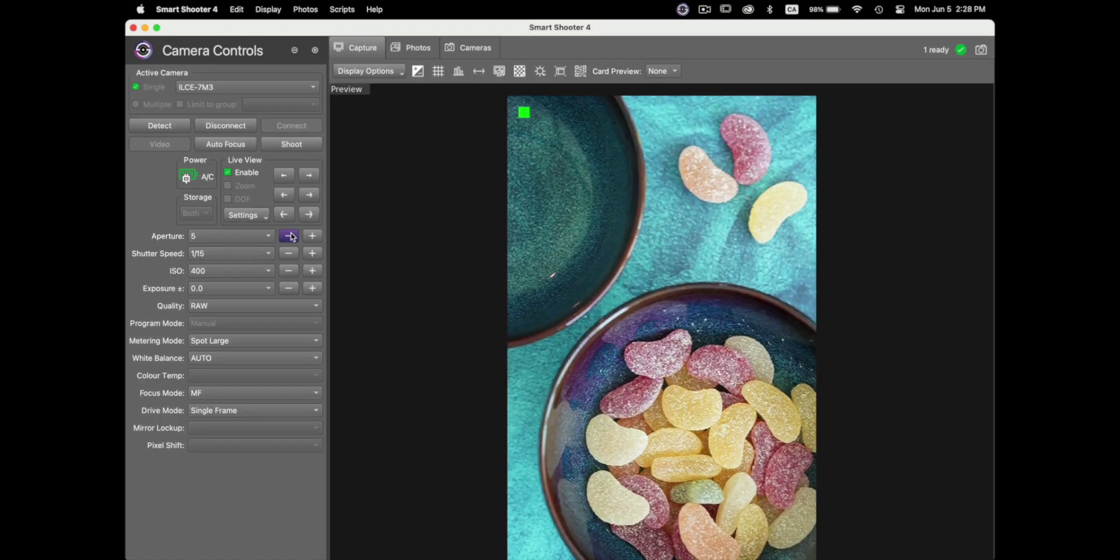
{"action": "left_click", "coordinate": [289, 236]}
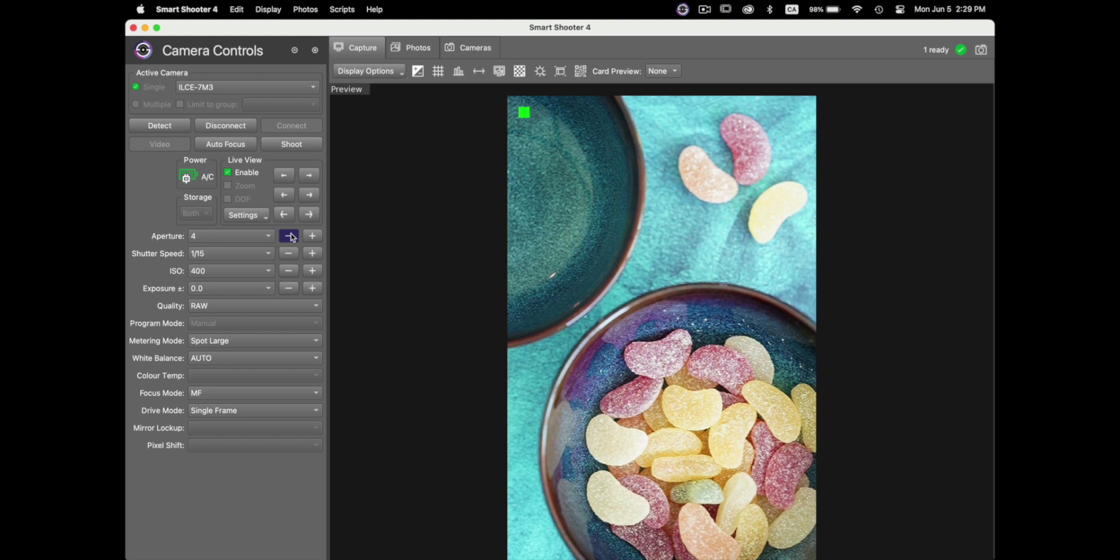
{"action": "left_click", "coordinate": [313, 237]}
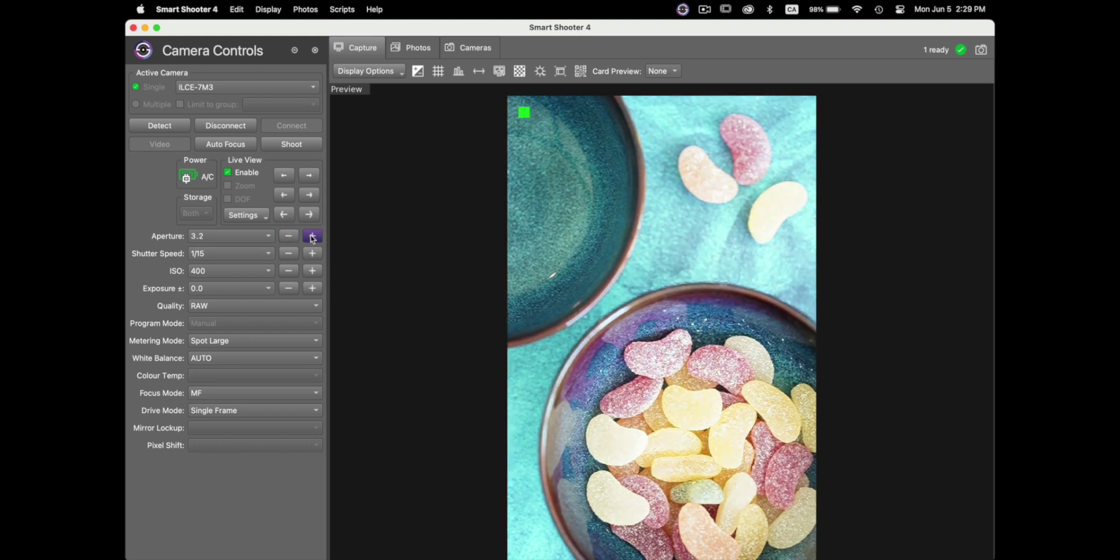
{"action": "left_click", "coordinate": [312, 236]}
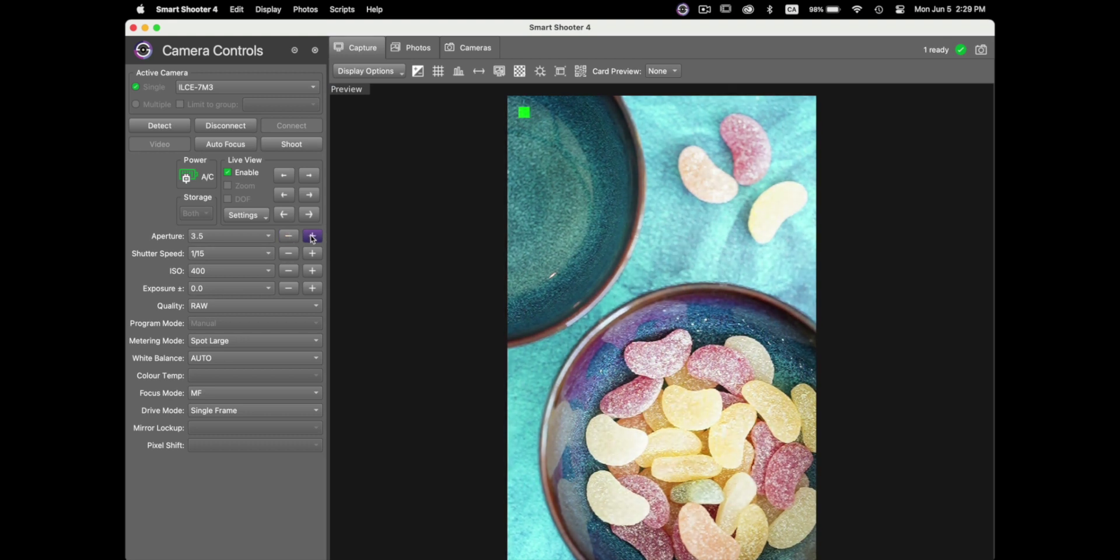
{"action": "left_click", "coordinate": [313, 236]}
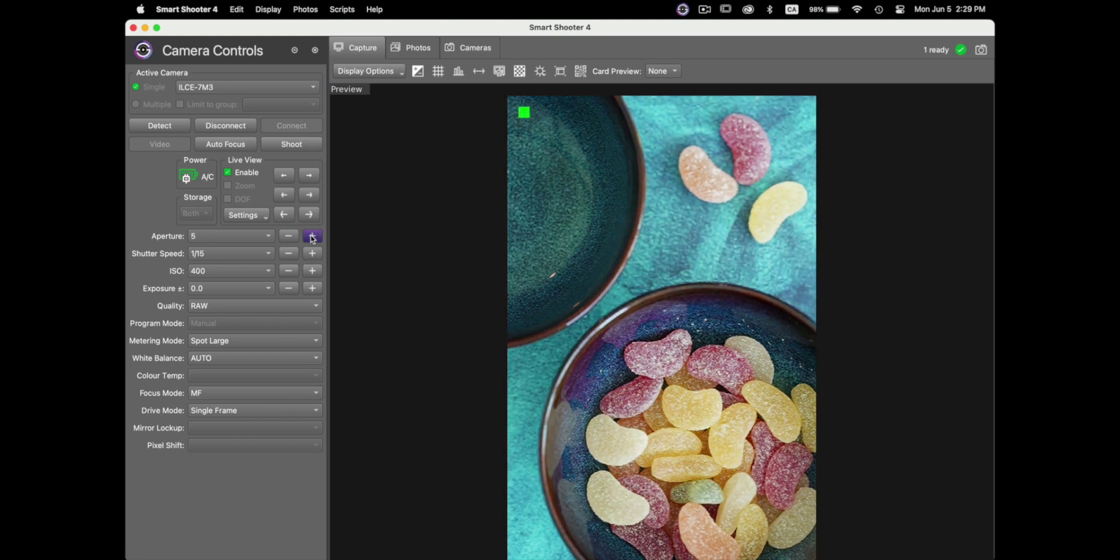
{"action": "left_click", "coordinate": [313, 236]}
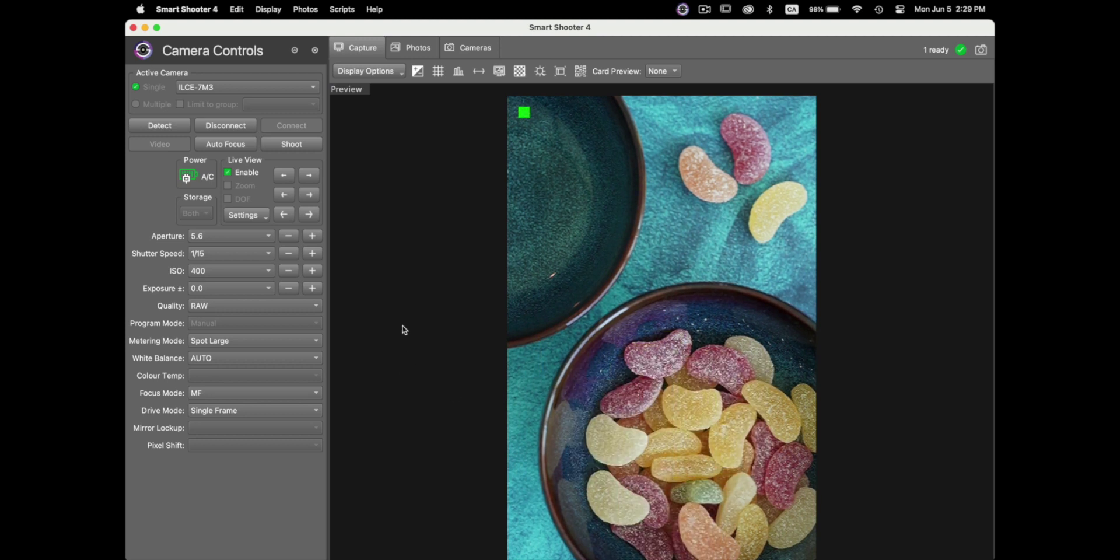
Toggle the grid overlay on and off, then set the Preview panel to Live View.
{"action": "left_click", "coordinate": [438, 71]}
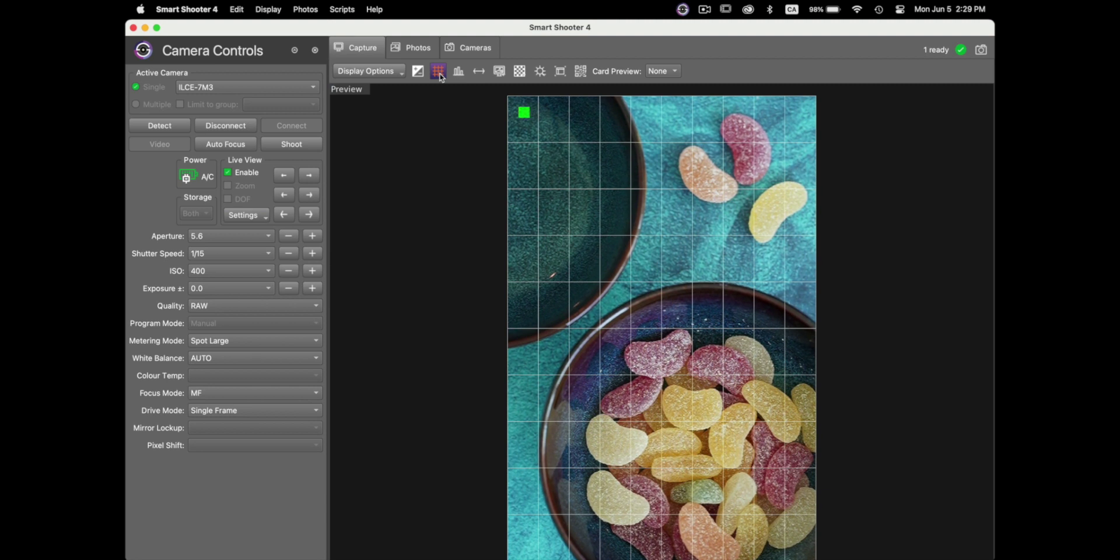
{"action": "left_click", "coordinate": [439, 73]}
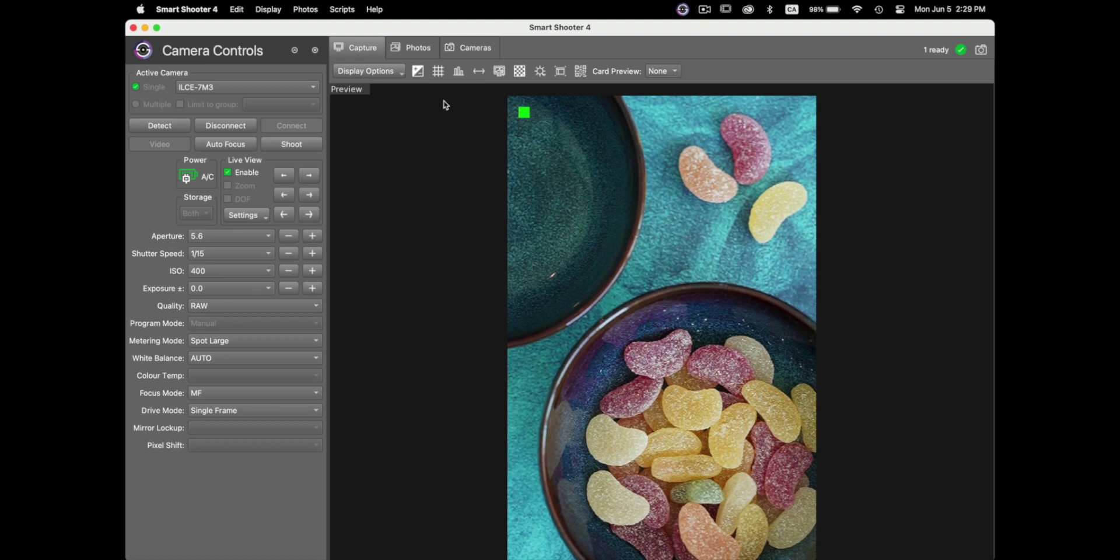
{"action": "left_click", "coordinate": [356, 89]}
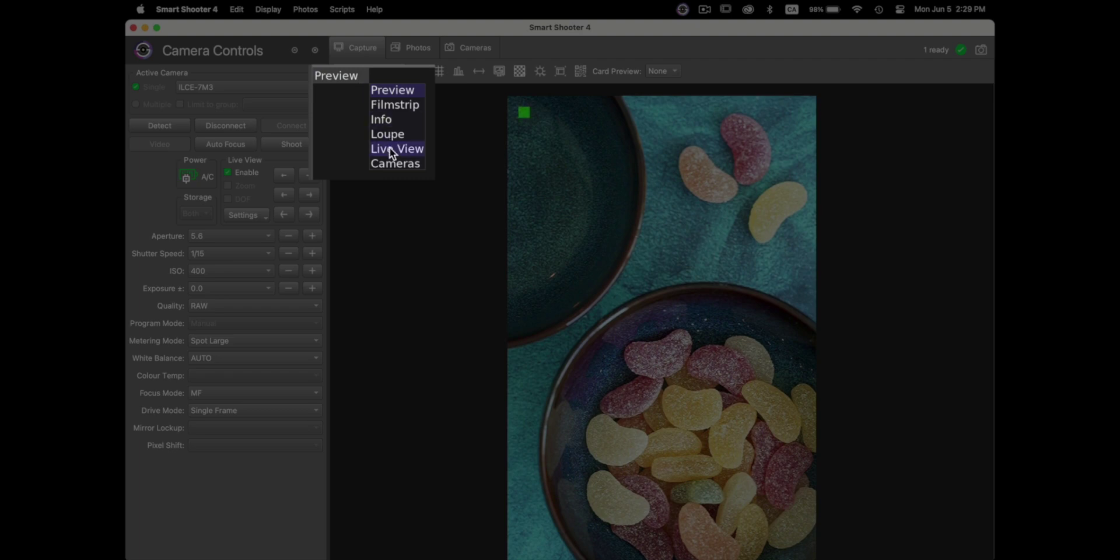
{"action": "left_click", "coordinate": [390, 149]}
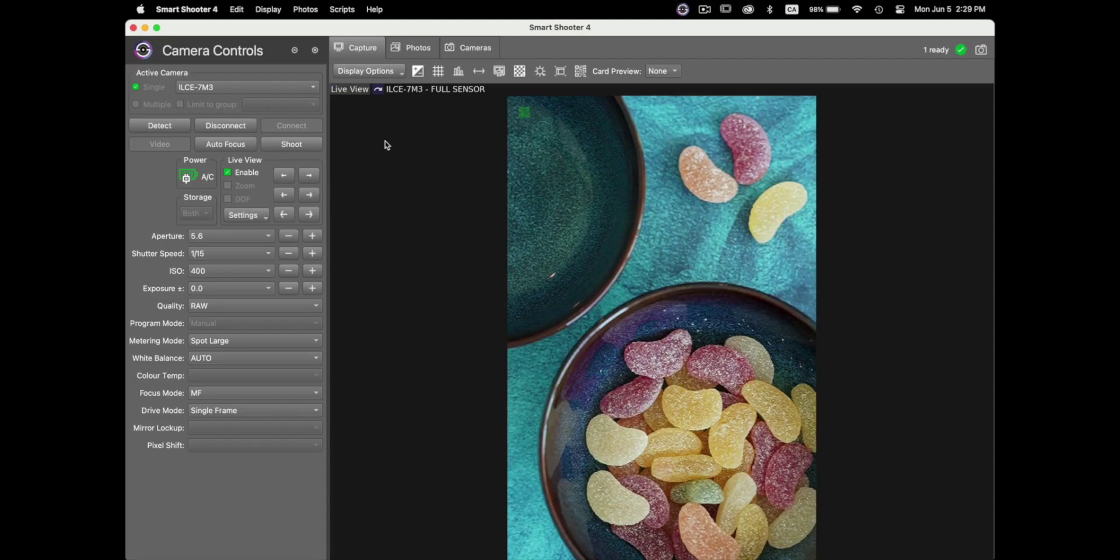
Rotate the live view to landscape filling the panel, then bring up Lightroom Classic.
{"action": "left_click", "coordinate": [379, 94]}
{"action": "left_click", "coordinate": [380, 94]}
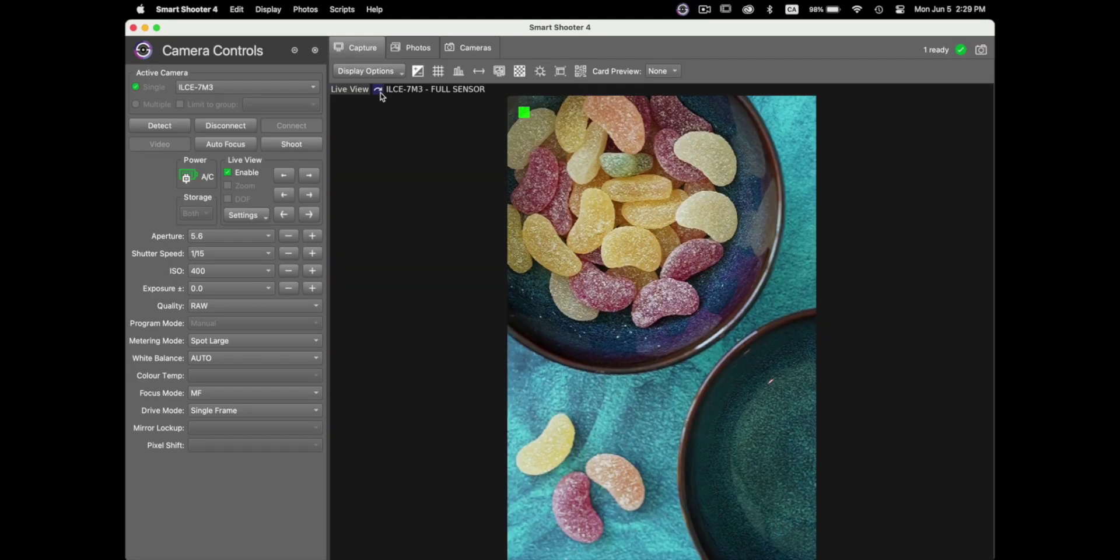
{"action": "left_click", "coordinate": [380, 93]}
{"action": "left_click", "coordinate": [380, 93]}
{"action": "left_click", "coordinate": [380, 93]}
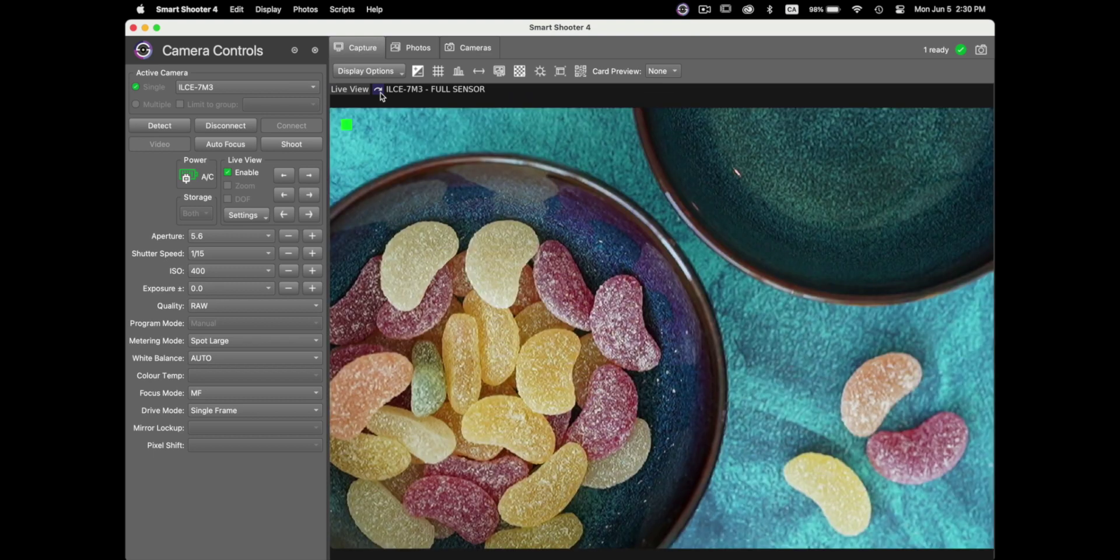
{"action": "left_click", "coordinate": [380, 94]}
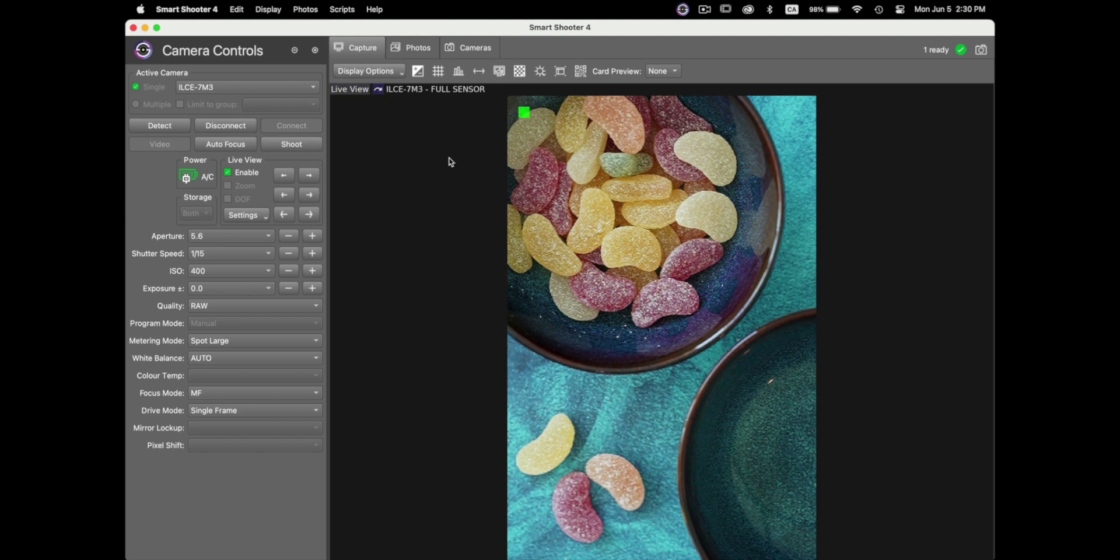
{"action": "left_click", "coordinate": [379, 90]}
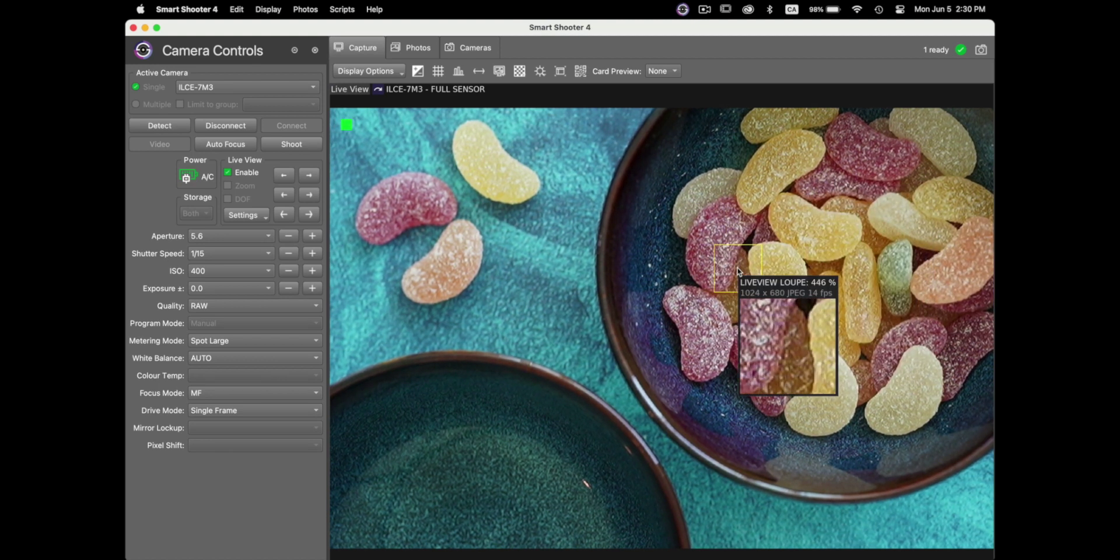
{"action": "mouse_move", "coordinate": [706, 555]}
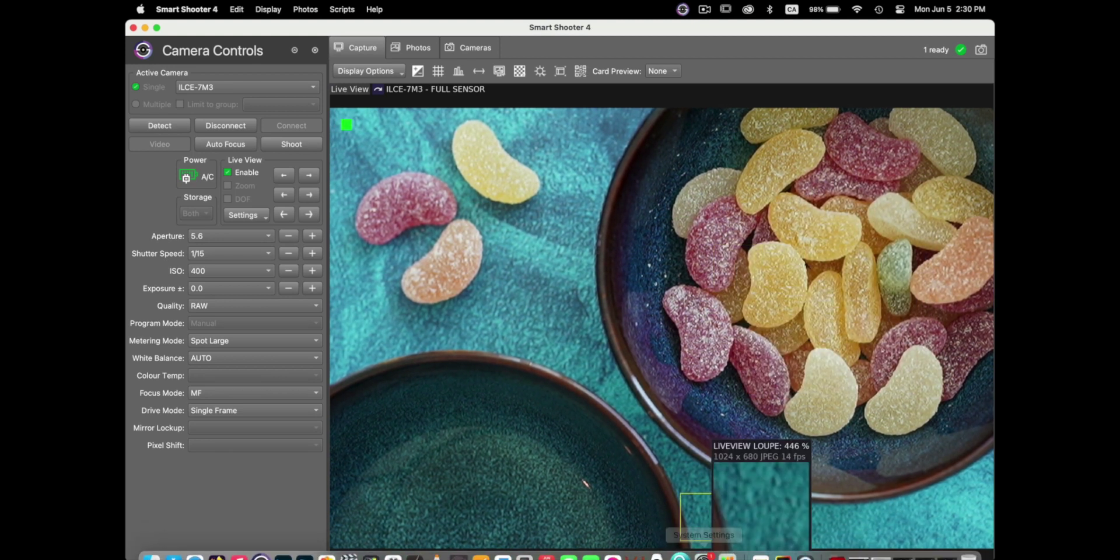
{"action": "left_click", "coordinate": [286, 545]}
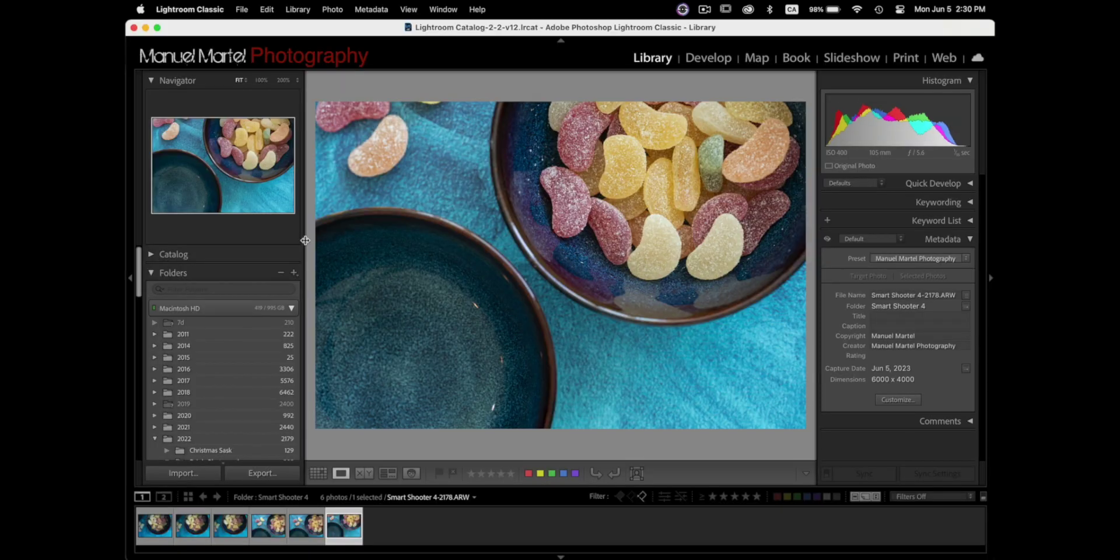
Start Tethered Capture from the File menu with default Smart Shooter 4 settings, then show Grid view.
{"action": "left_click", "coordinate": [242, 9]}
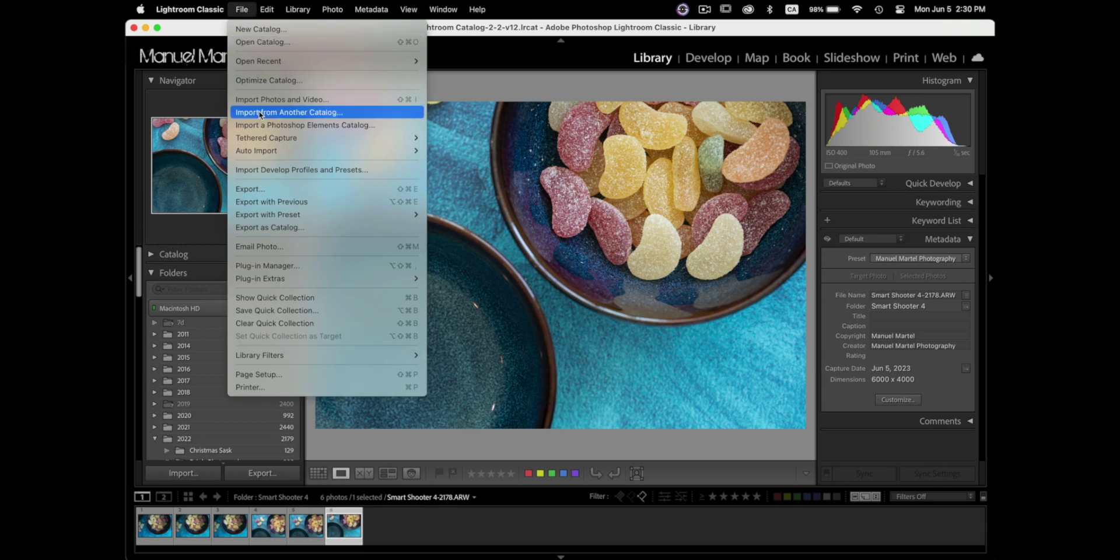
{"action": "mouse_move", "coordinate": [267, 138]}
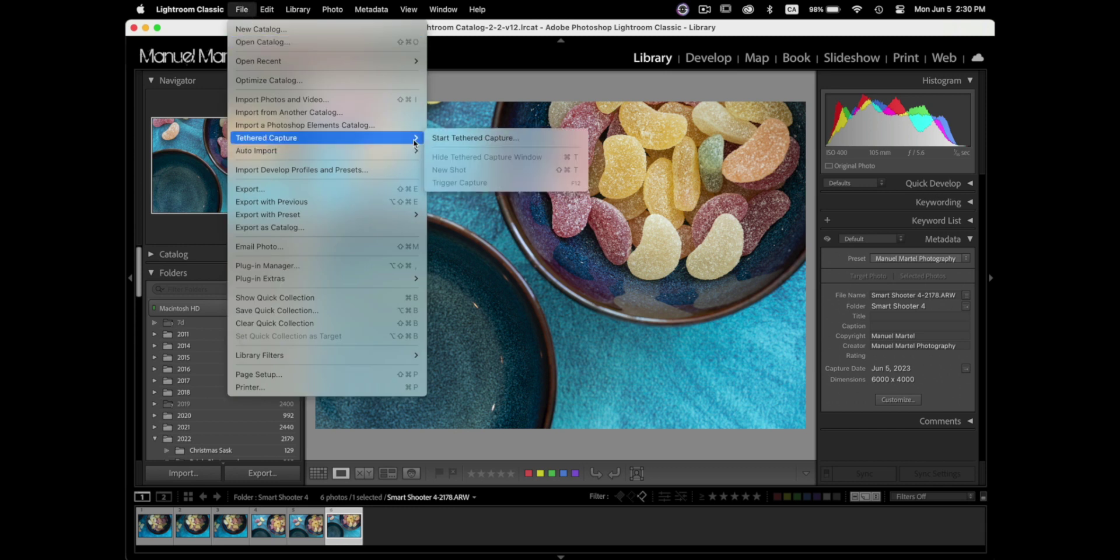
{"action": "left_click", "coordinate": [465, 139]}
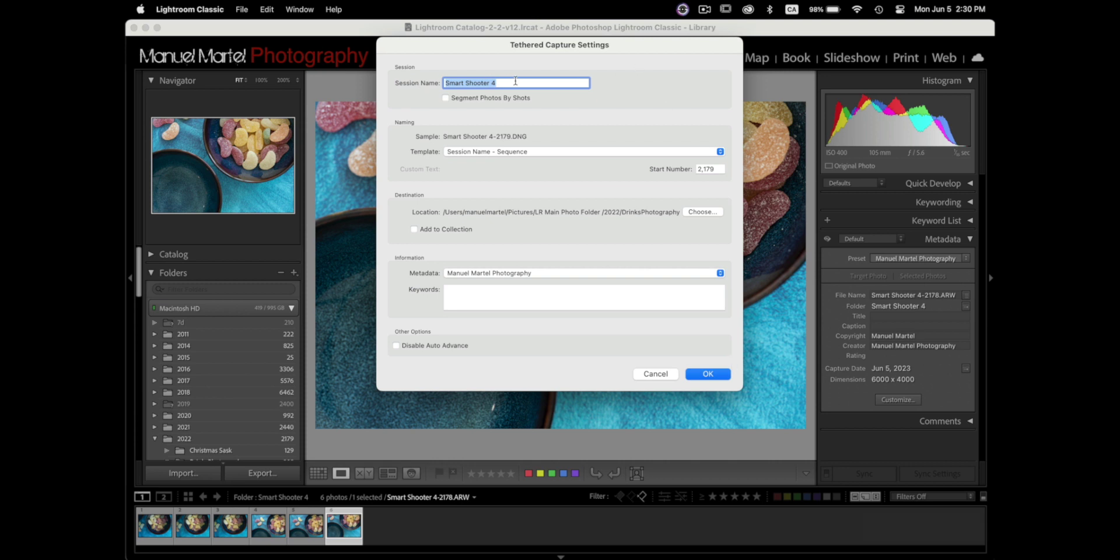
{"action": "left_click", "coordinate": [707, 374]}
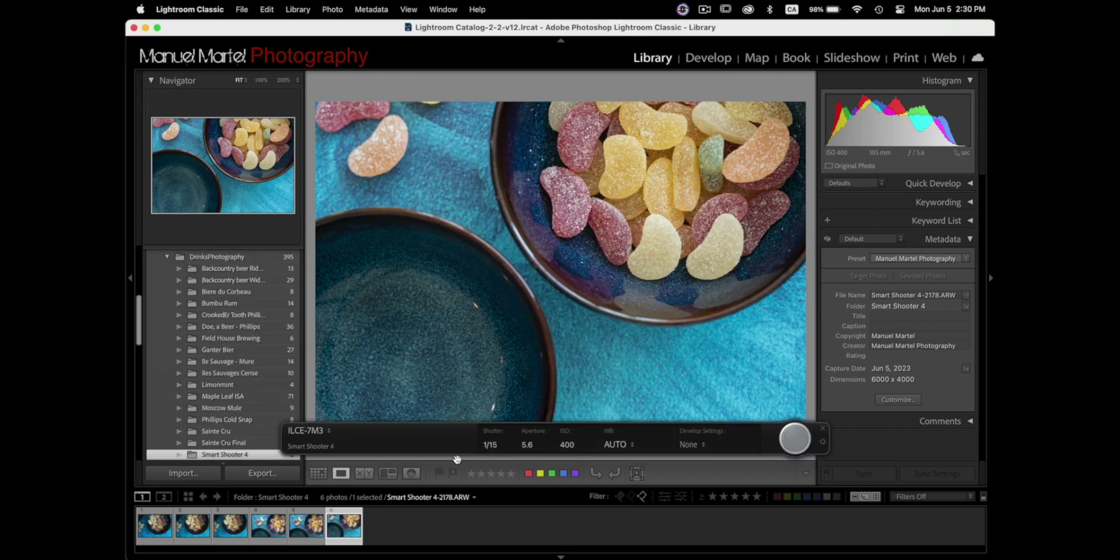
{"action": "left_click", "coordinate": [318, 473]}
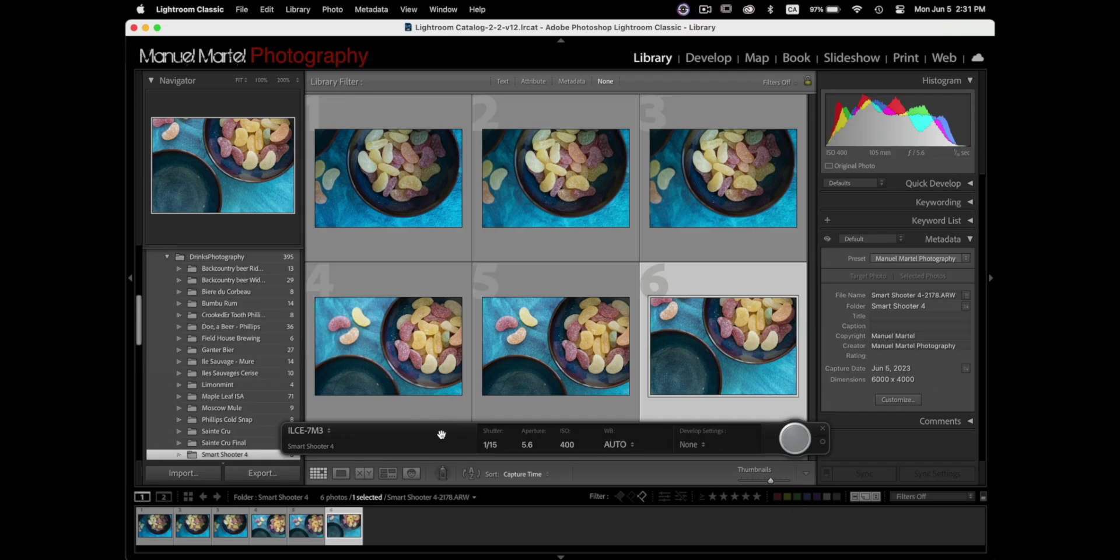
Nudge the tether bar, capture a new candy-bowl shot, and open photo 7 in Loupe view.
{"action": "mouse_move", "coordinate": [442, 435]}
{"action": "left_mouse_down"}
{"action": "mouse_move", "coordinate": [449, 480]}
{"action": "mouse_move", "coordinate": [500, 387]}
{"action": "mouse_move", "coordinate": [412, 384]}
{"action": "mouse_move", "coordinate": [446, 446]}
{"action": "mouse_move", "coordinate": [442, 430]}
{"action": "left_mouse_up"}
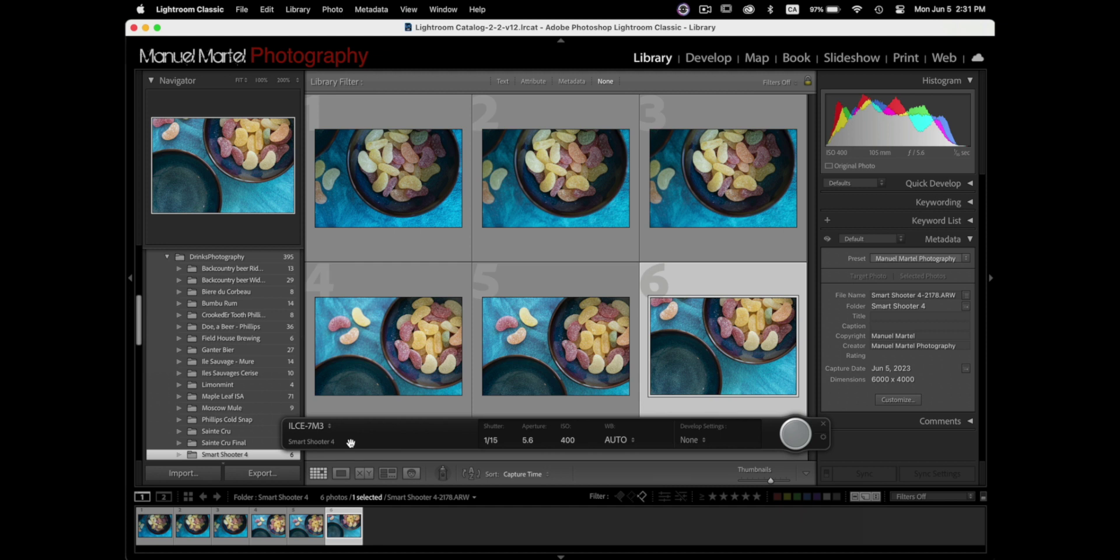
{"action": "left_click", "coordinate": [794, 432]}
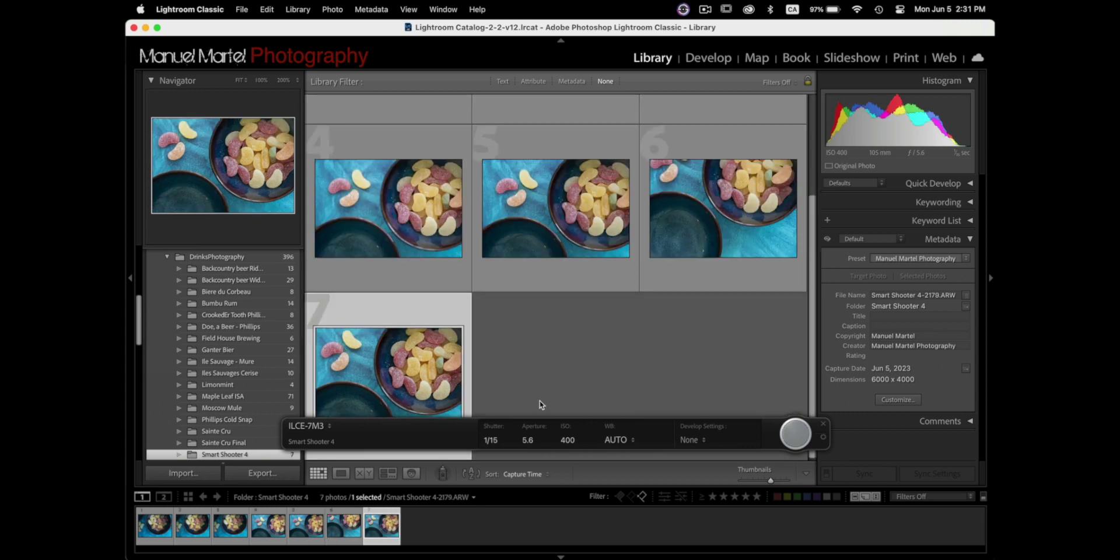
{"action": "double_click", "coordinate": [350, 365]}
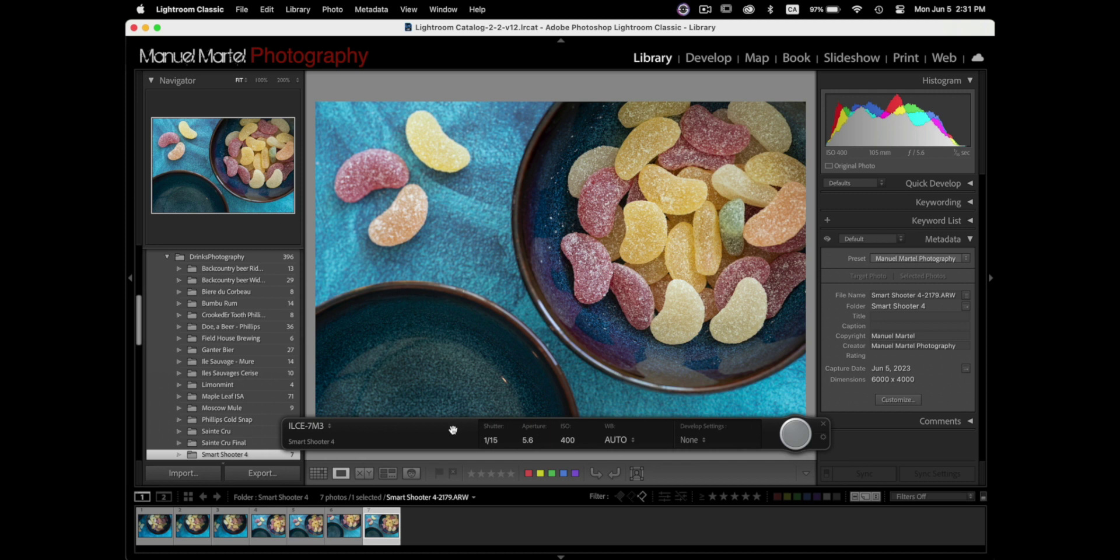
Drag the tether bar off the photo, zoom to 100%, pan toward the bowl rim, and return to Fit.
{"action": "left_click_drag", "start_coordinate": [452, 430], "coordinate": [472, 473]}
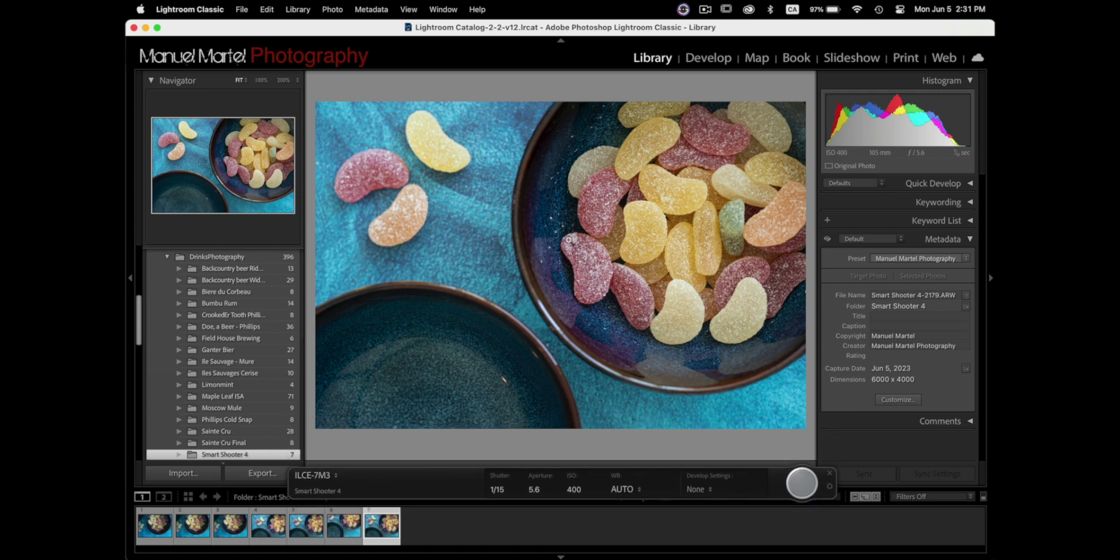
{"action": "left_click", "coordinate": [703, 219]}
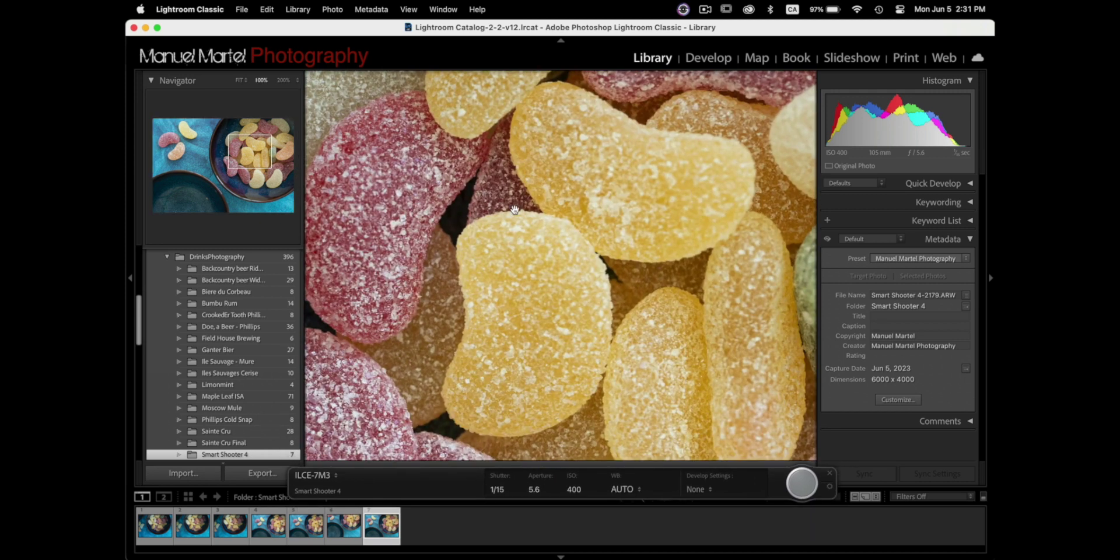
{"action": "left_click_drag", "start_coordinate": [686, 198], "coordinate": [755, 191]}
{"action": "left_click", "coordinate": [668, 219]}
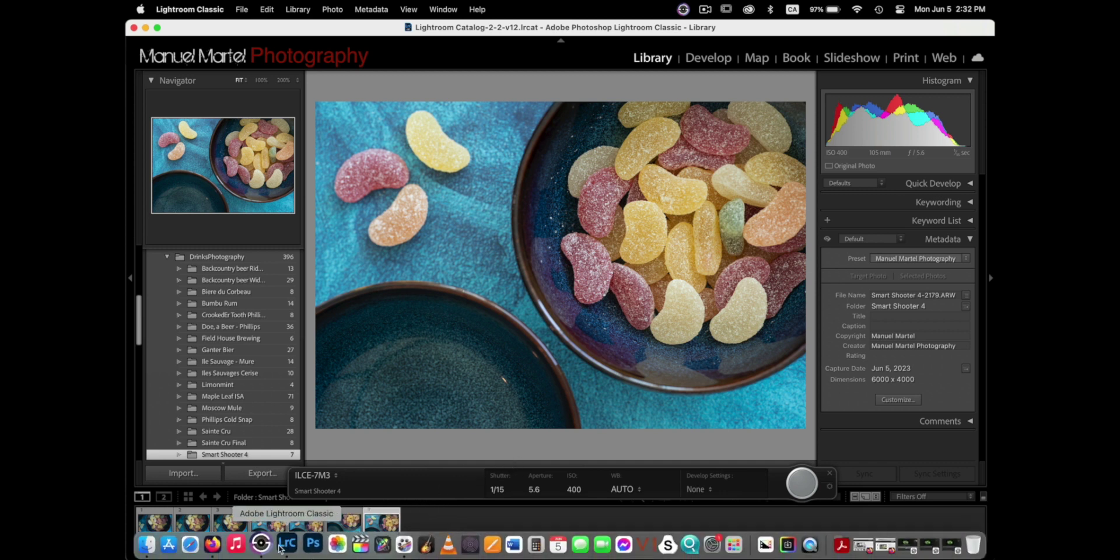
In Smart Shooter 4, open the camera aperture up to f/2.8.
{"action": "left_click", "coordinate": [257, 544]}
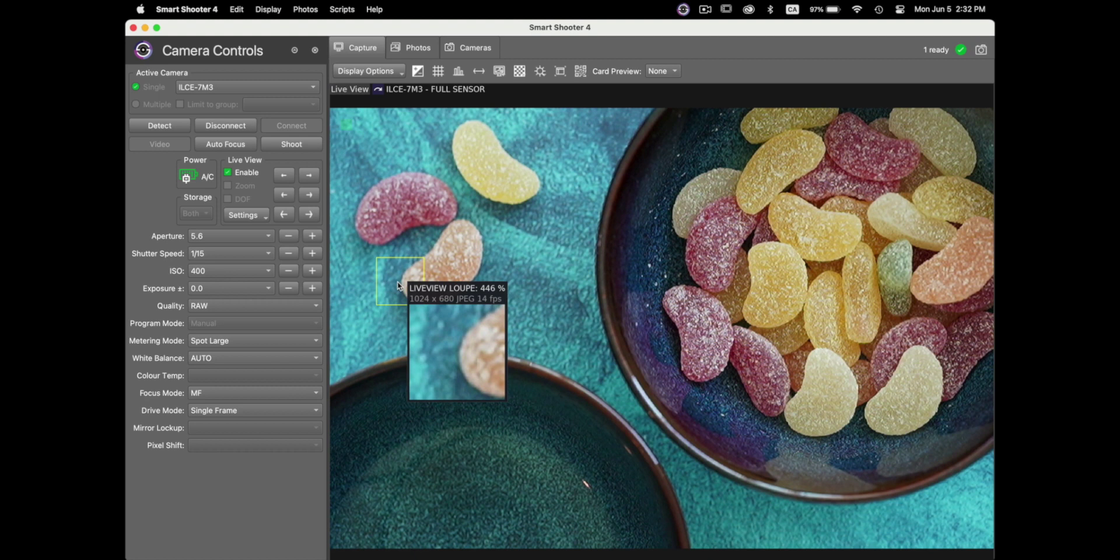
{"action": "left_click", "coordinate": [287, 237]}
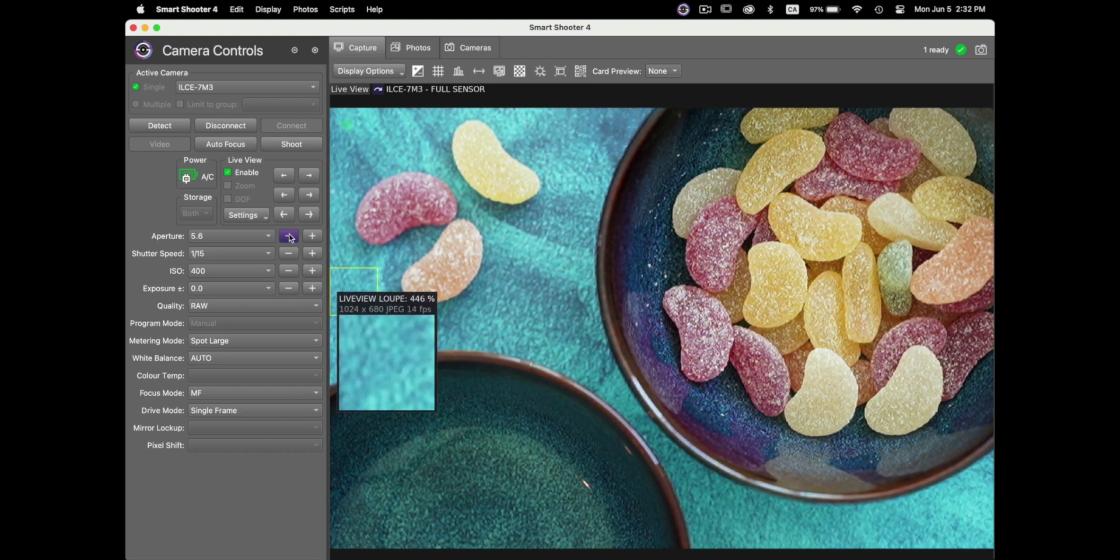
{"action": "left_click", "coordinate": [289, 236]}
{"action": "left_click", "coordinate": [289, 236]}
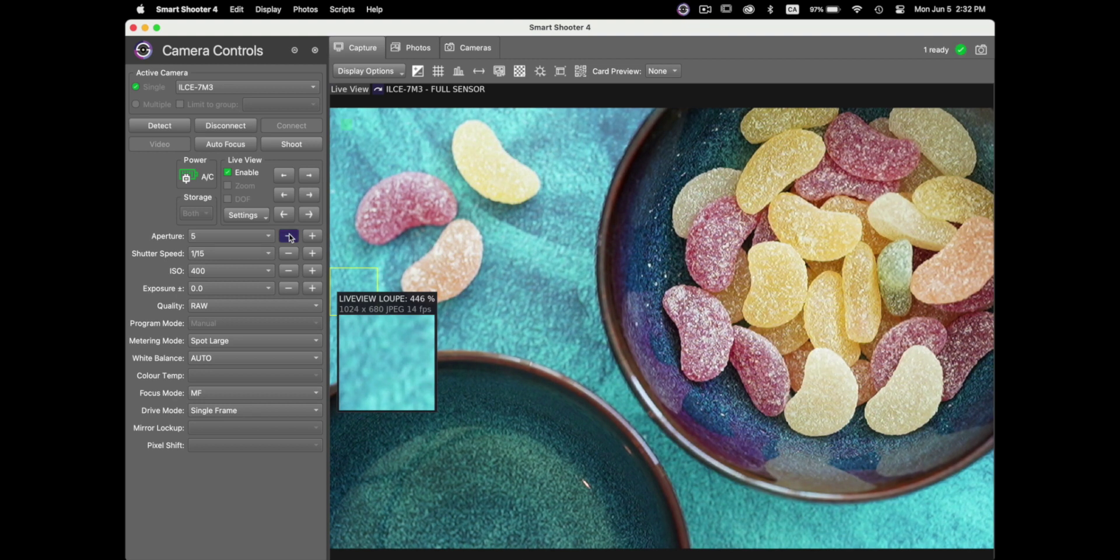
{"action": "left_click", "coordinate": [289, 236]}
{"action": "left_click", "coordinate": [289, 236]}
{"action": "left_click", "coordinate": [289, 236]}
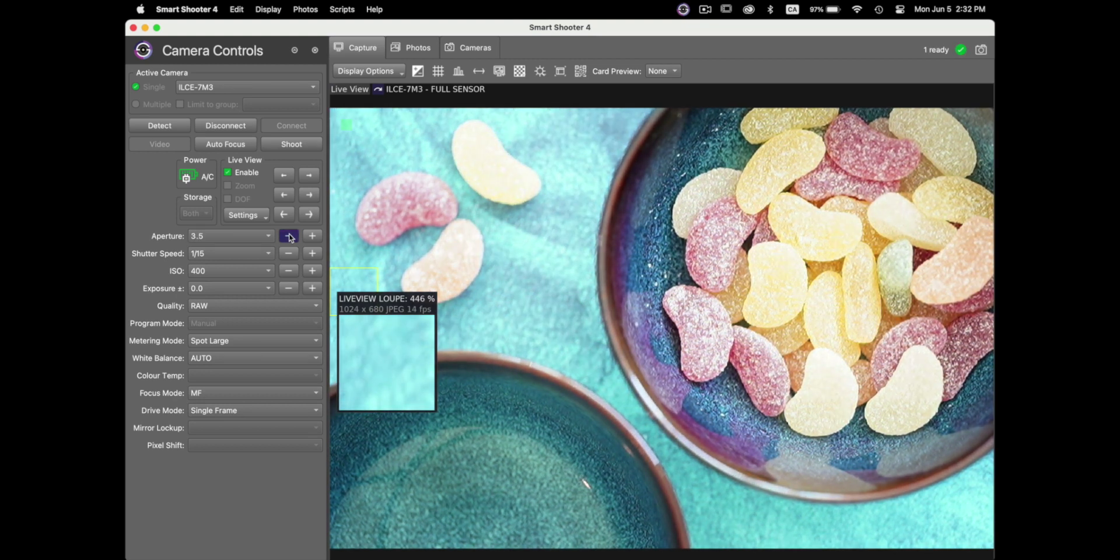
{"action": "left_click", "coordinate": [289, 237]}
Set the shutter speed to 1/50 s, then return to Lightroom Classic.
{"action": "left_click", "coordinate": [313, 254]}
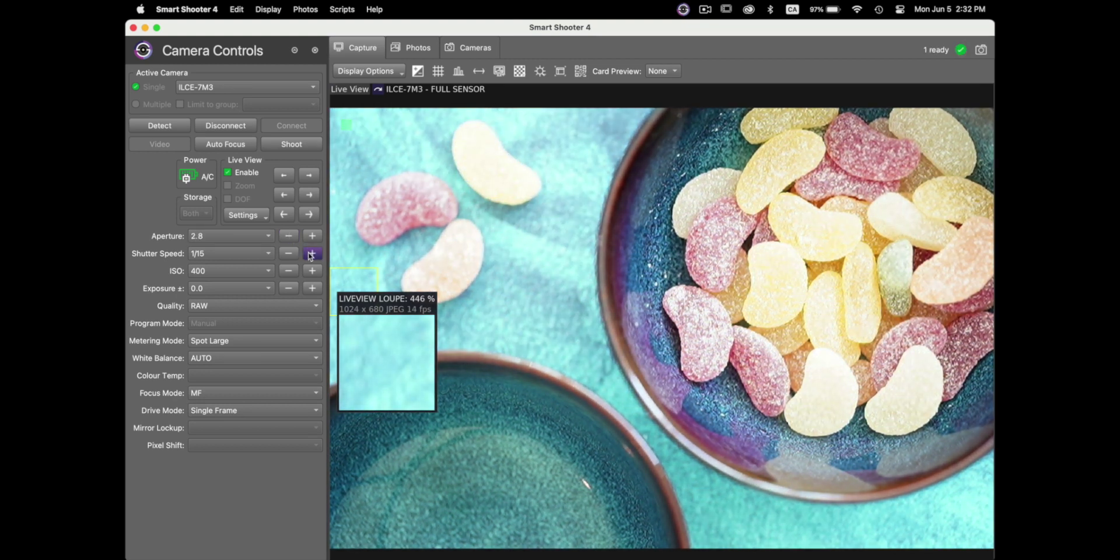
{"action": "left_click", "coordinate": [313, 255]}
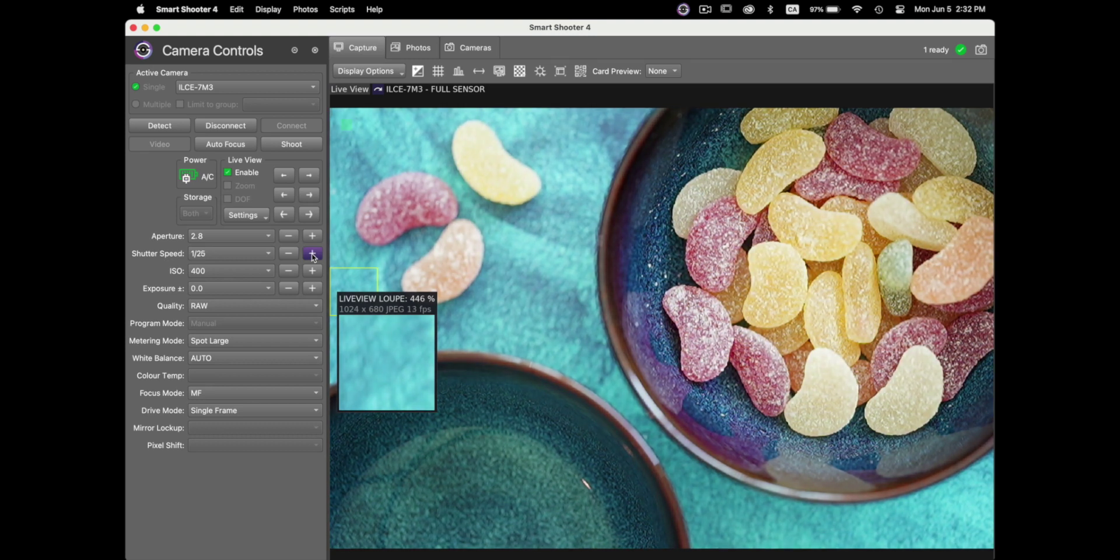
{"action": "left_click", "coordinate": [313, 254]}
{"action": "left_click", "coordinate": [313, 254]}
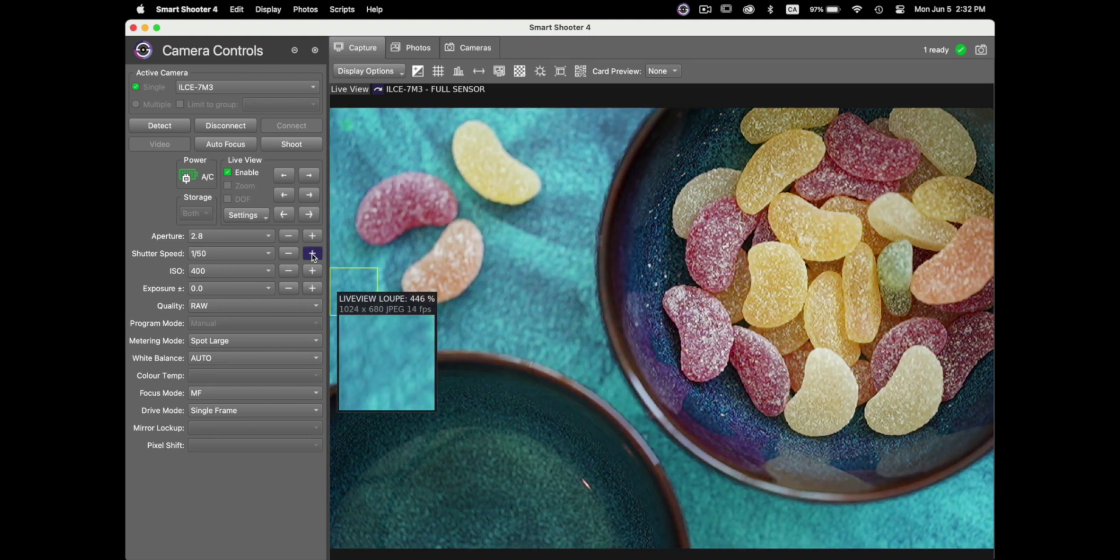
{"action": "left_click", "coordinate": [294, 254]}
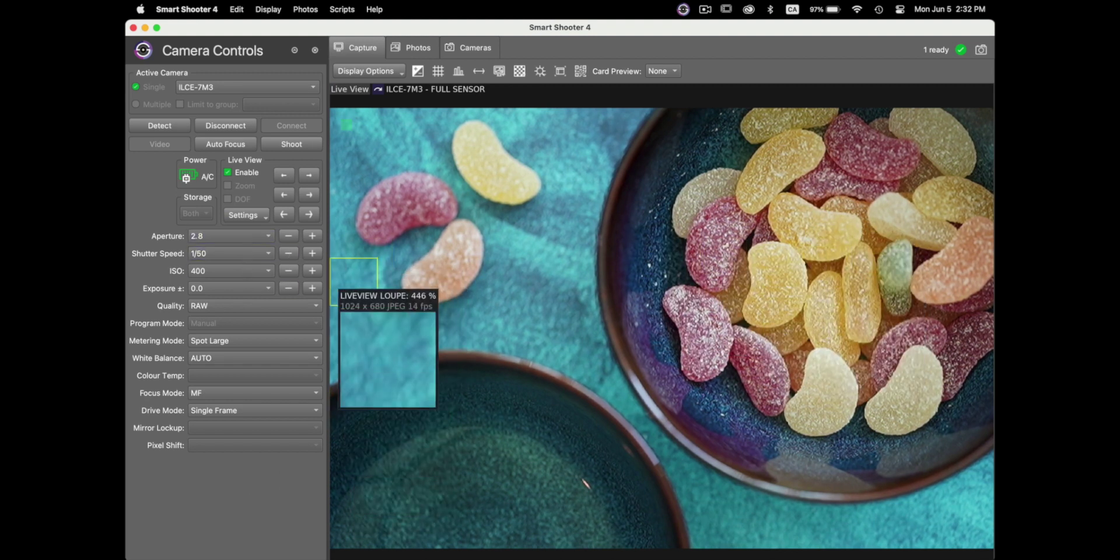
{"action": "left_click", "coordinate": [279, 547]}
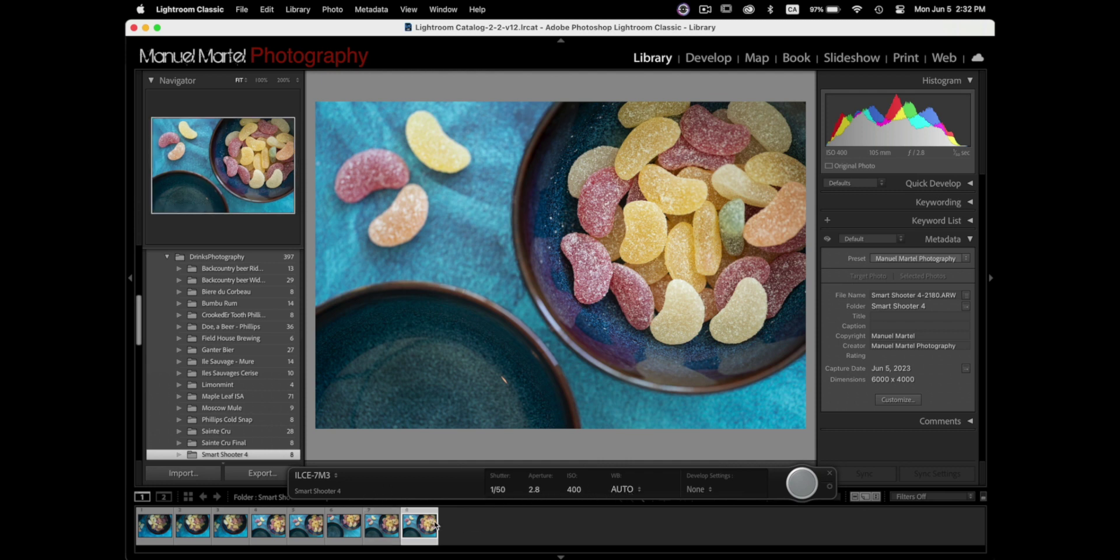
Compare the 7th (f/5.6) and 8th (f/2.8) shots, then zoom in on the f/2.8 shot's detail.
{"action": "left_click", "coordinate": [396, 534]}
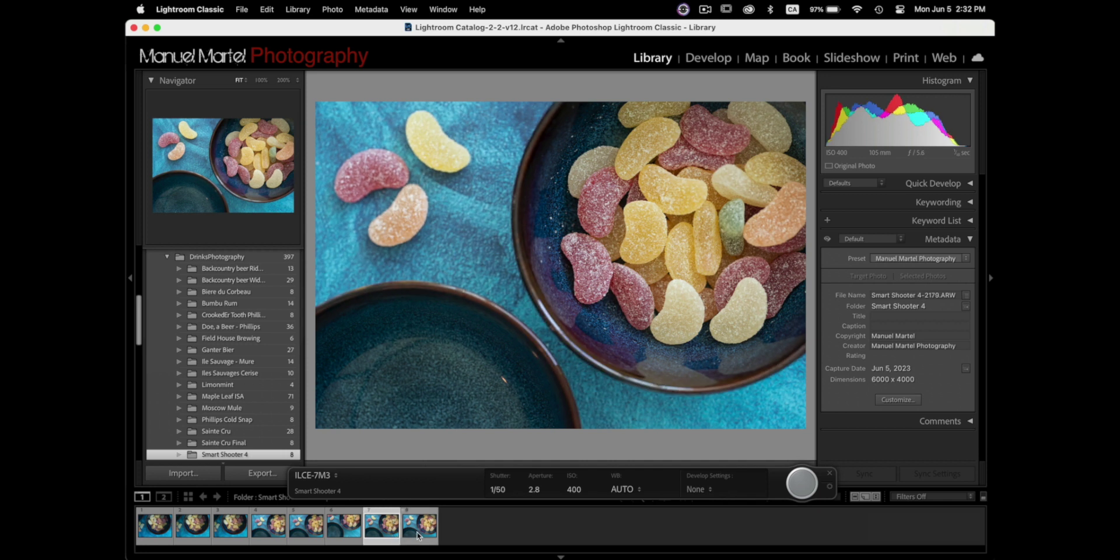
{"action": "left_click", "coordinate": [418, 534]}
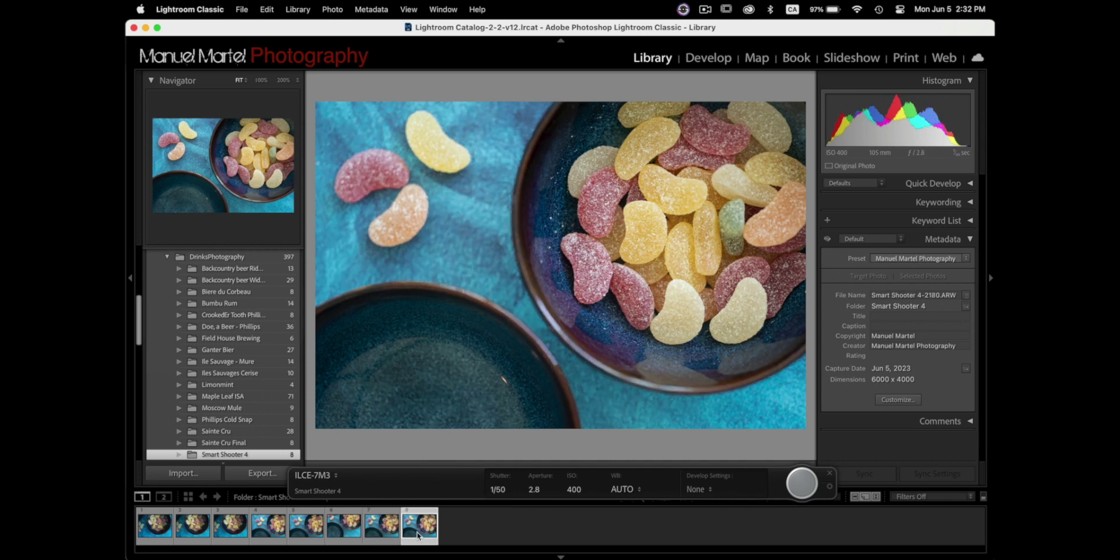
{"action": "left_click_drag", "start_coordinate": [655, 261], "coordinate": [583, 332]}
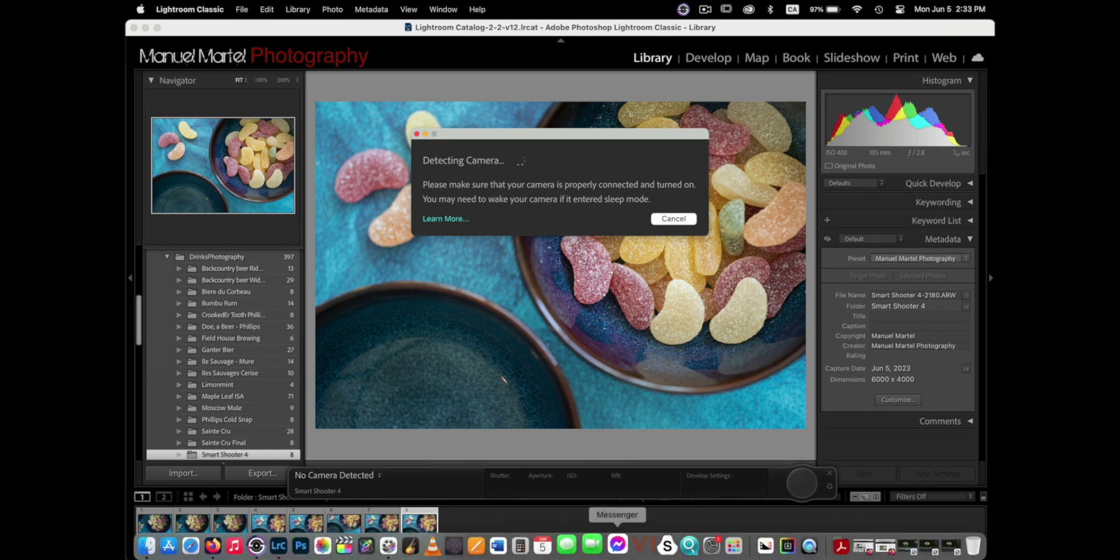
Check Smart Shooter 4's Active Camera list, which shows no connected camera, then close it.
{"action": "left_click", "coordinate": [258, 544]}
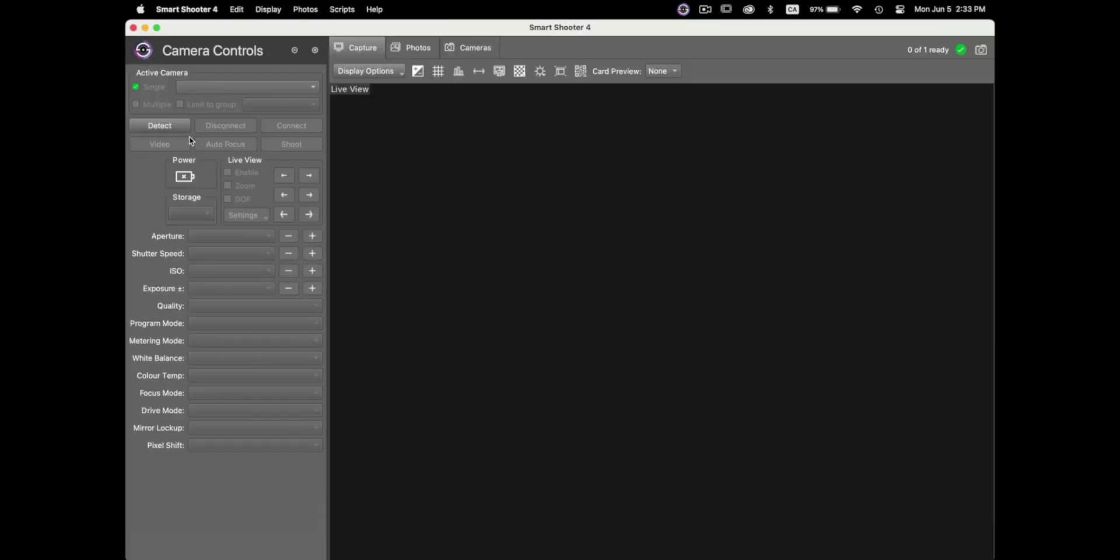
{"action": "left_click", "coordinate": [200, 85]}
{"action": "left_click", "coordinate": [304, 101]}
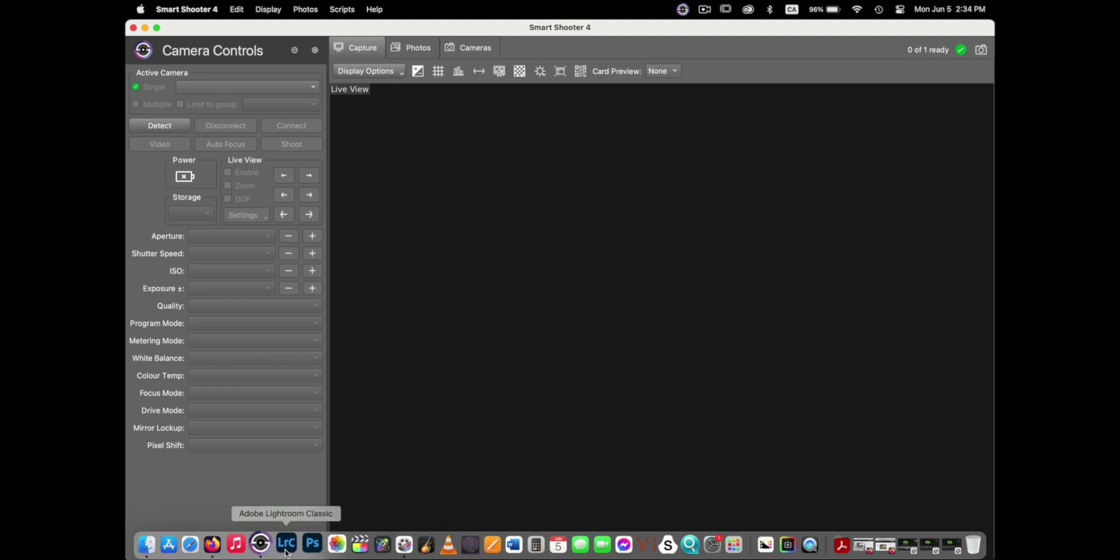
Quit Lightroom Classic skipping the catalog backup, then confirm ILCE-7M3 appears in Smart Shooter's camera list.
{"action": "left_click", "coordinate": [291, 551]}
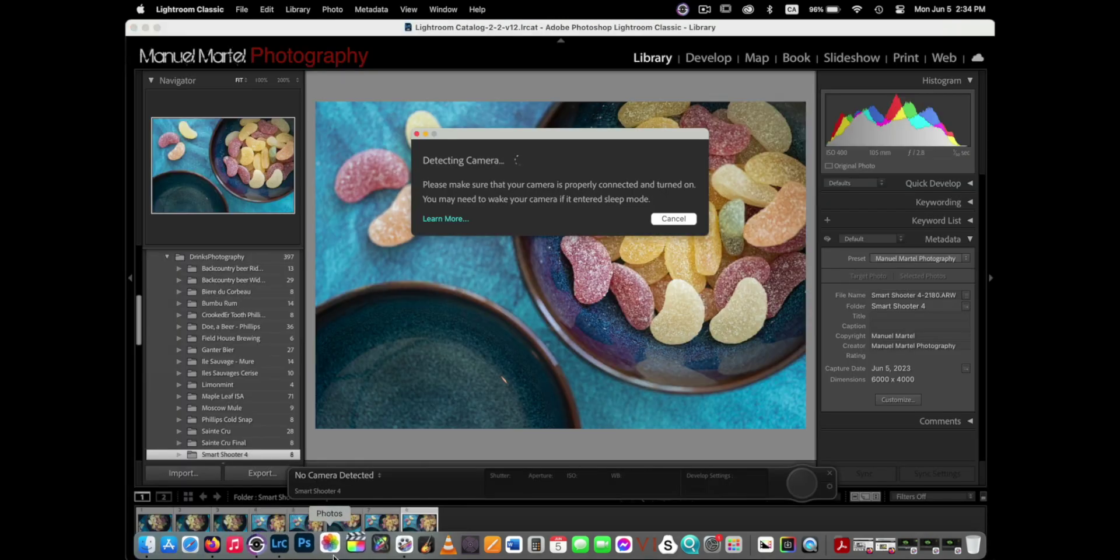
{"action": "key", "text": "super+q"}
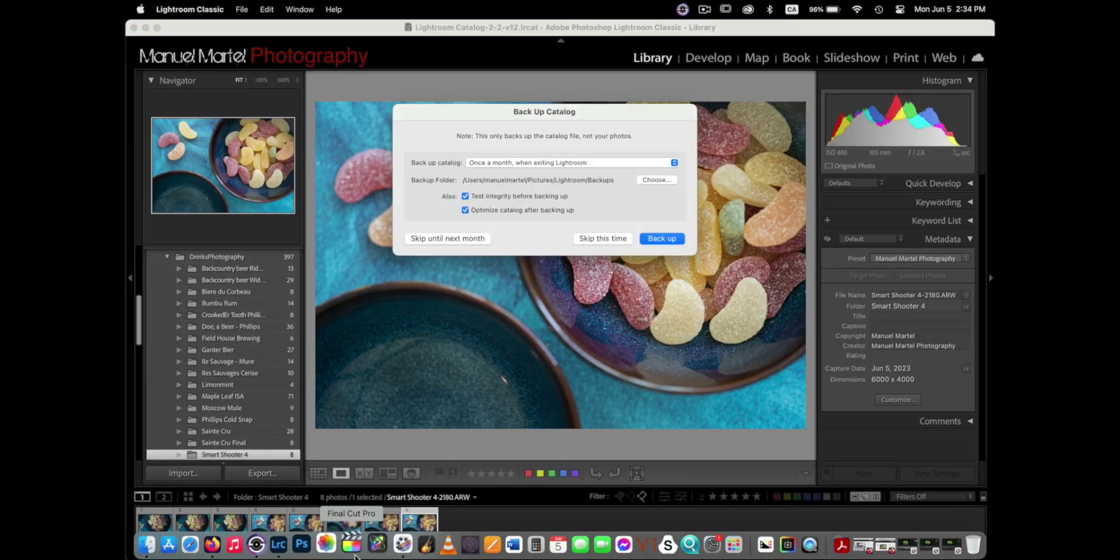
{"action": "left_click", "coordinate": [595, 237]}
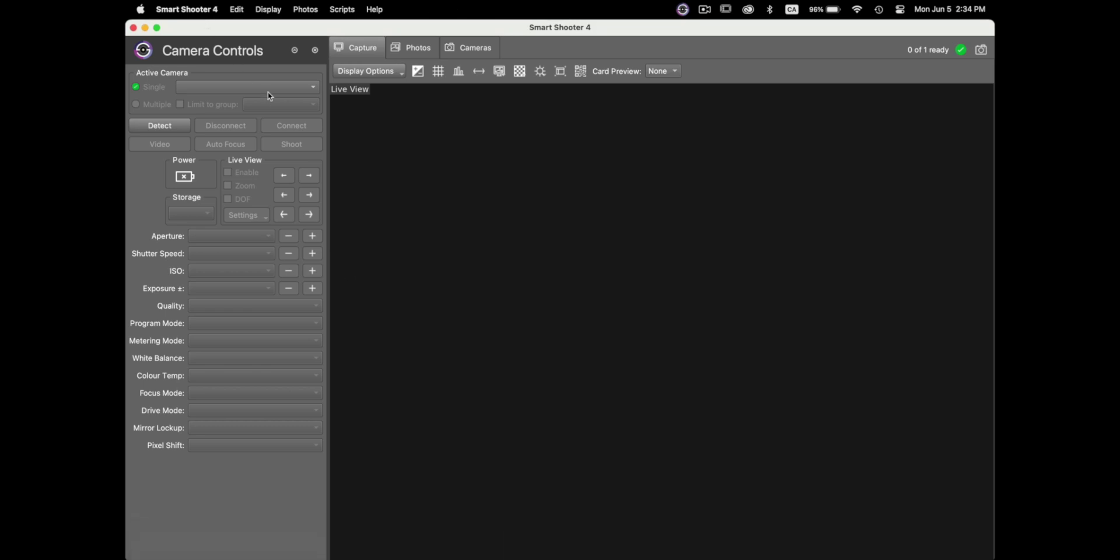
{"action": "left_click", "coordinate": [274, 88]}
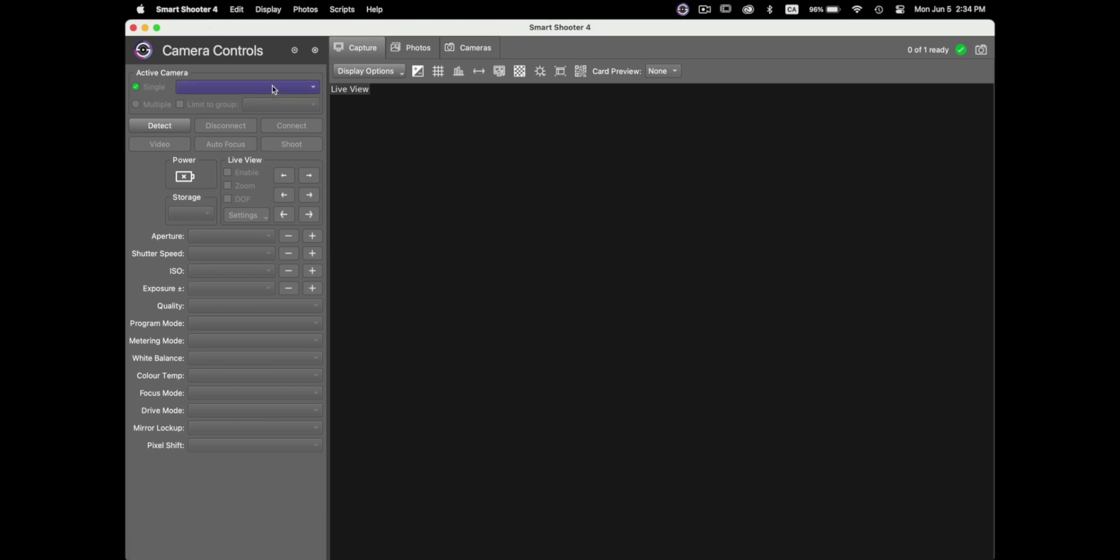
{"action": "left_click", "coordinate": [274, 89]}
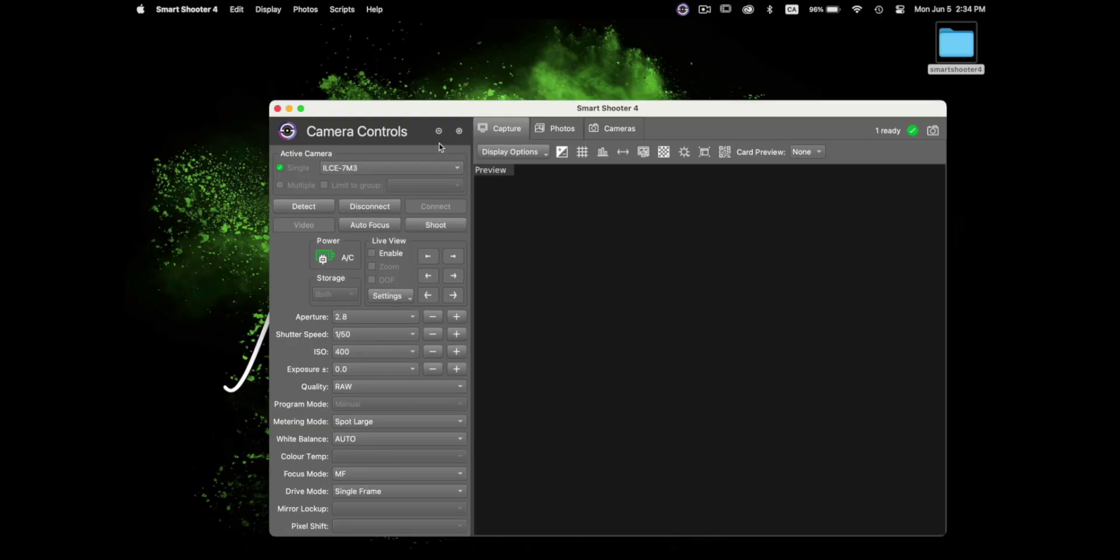
Maximize Smart Shooter 4, enable Live View and set the Preview to Live View, then reopen Lightroom Classic.
{"action": "double_click", "coordinate": [456, 111]}
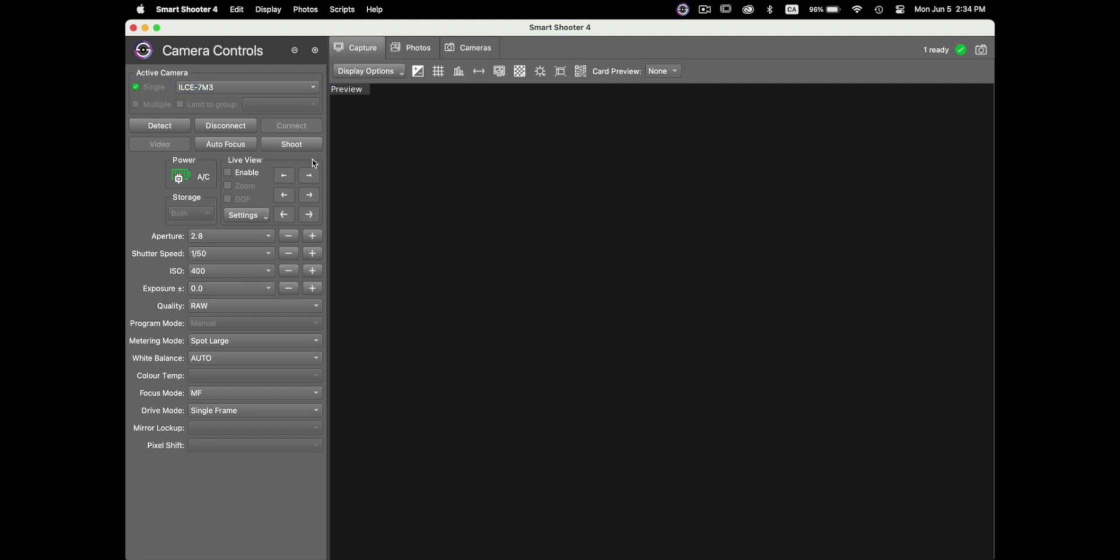
{"action": "left_click", "coordinate": [228, 173]}
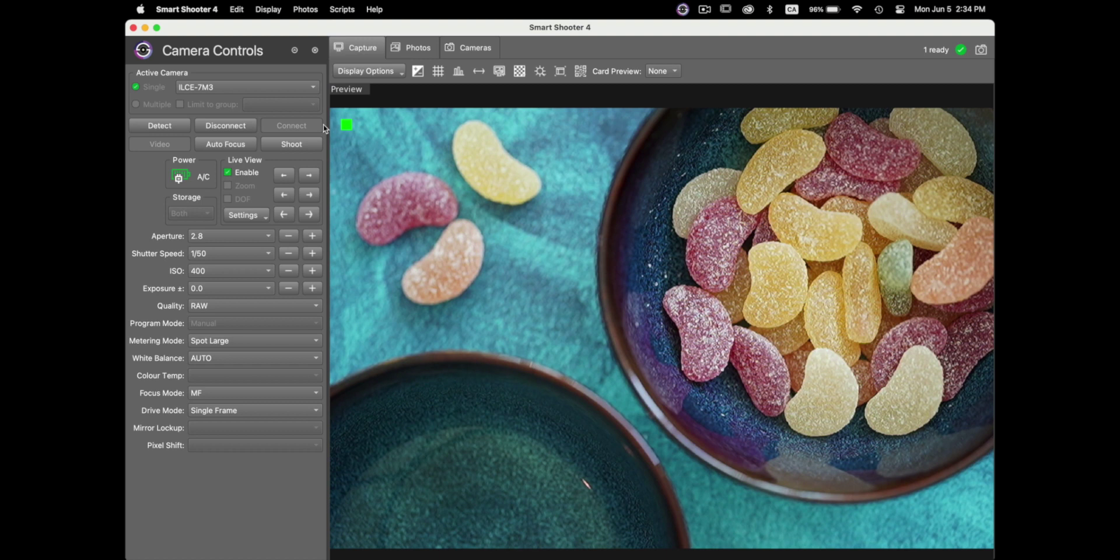
{"action": "left_click", "coordinate": [370, 96]}
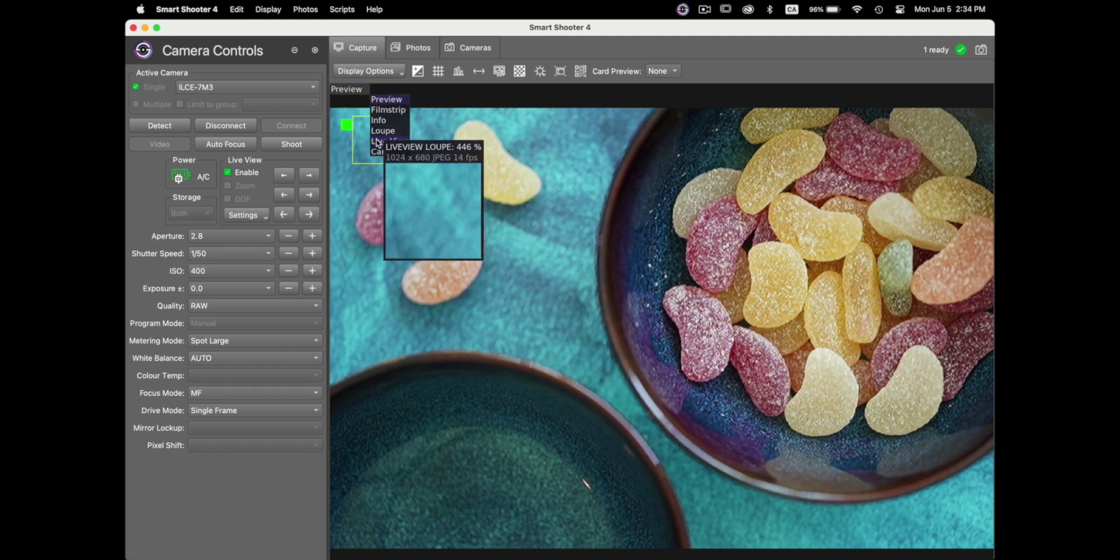
{"action": "left_click", "coordinate": [378, 142]}
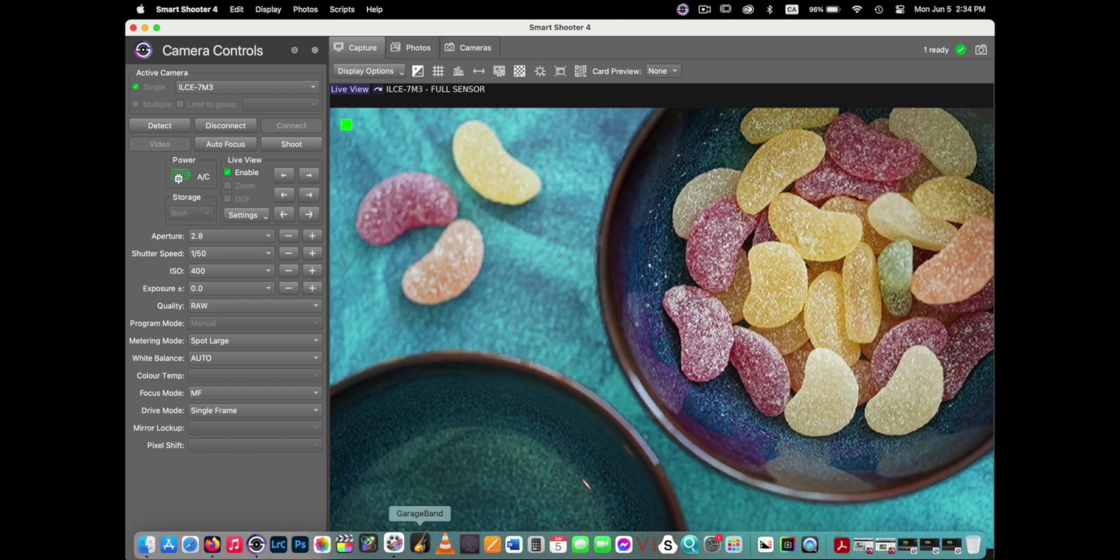
{"action": "left_click", "coordinate": [286, 542]}
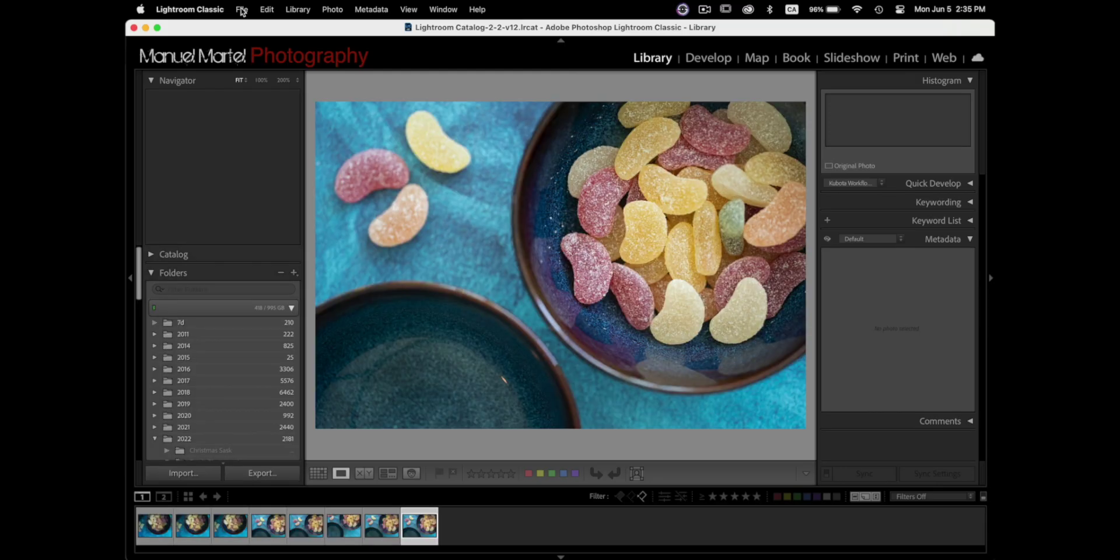
Start Tethered Capture from the File menu and accept the settings for session 'Smart Shooter 4'.
{"action": "left_click", "coordinate": [242, 10]}
{"action": "mouse_move", "coordinate": [306, 140]}
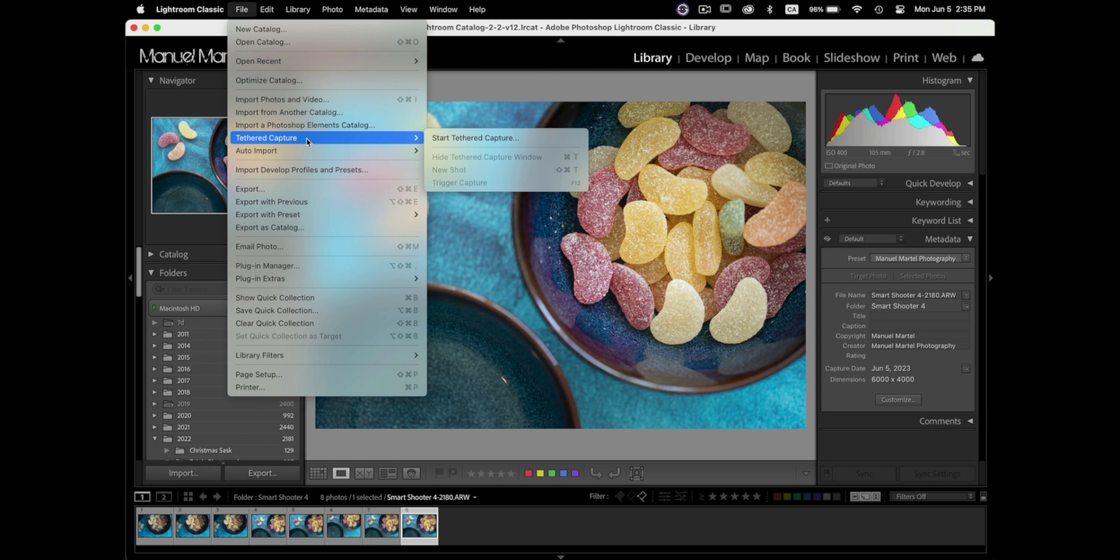
{"action": "left_click", "coordinate": [489, 138]}
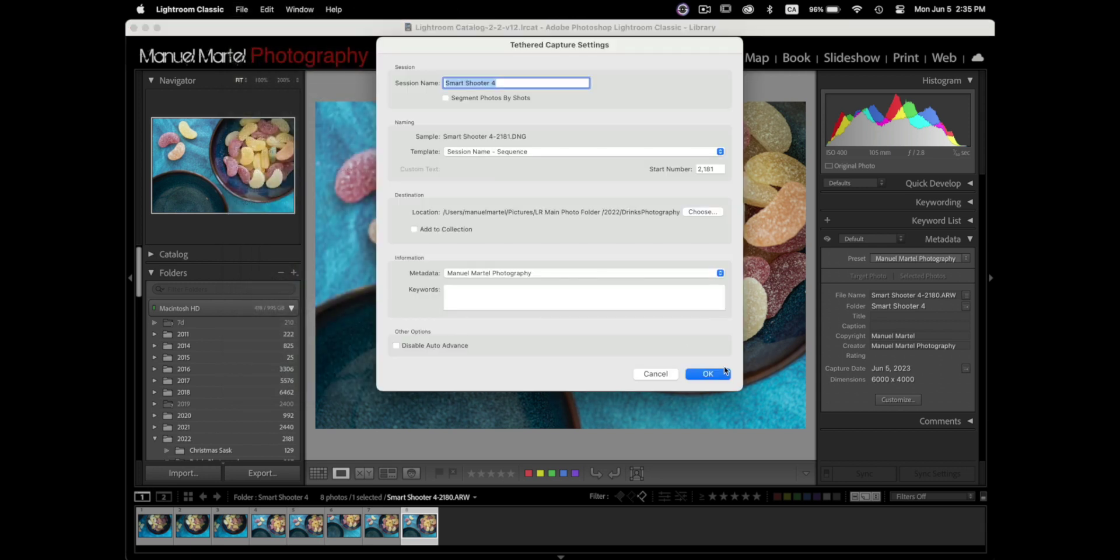
{"action": "left_click", "coordinate": [721, 374]}
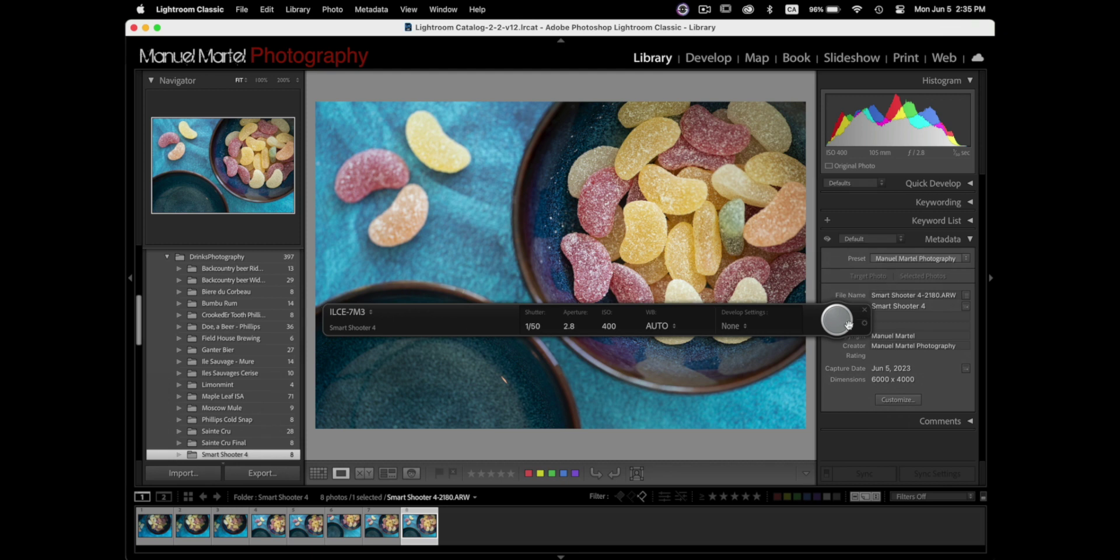
Drag the tether capture bar down to the bottom toolbar, clear of the photo.
{"action": "left_click_drag", "start_coordinate": [450, 314], "coordinate": [463, 461]}
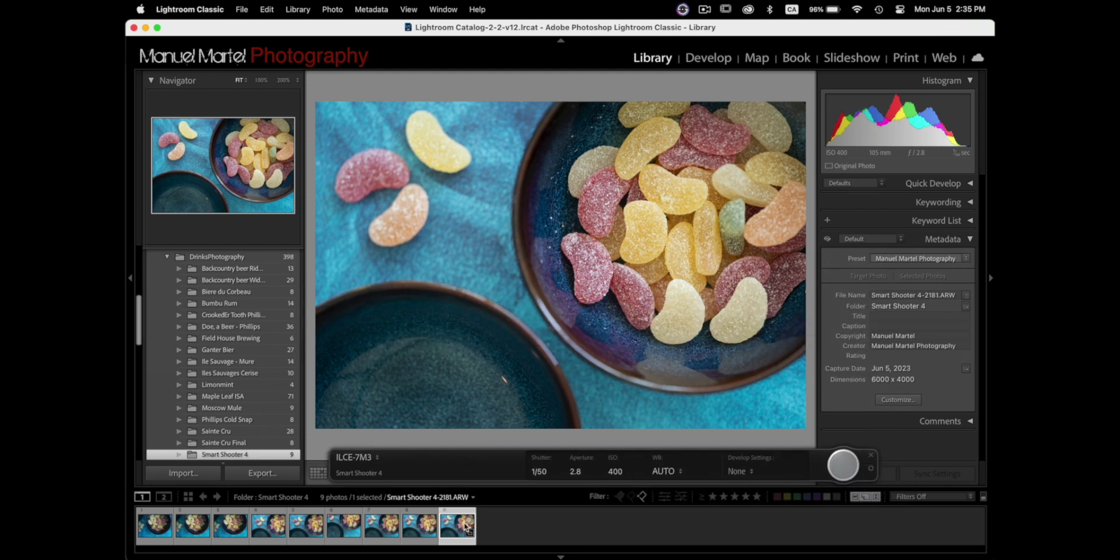